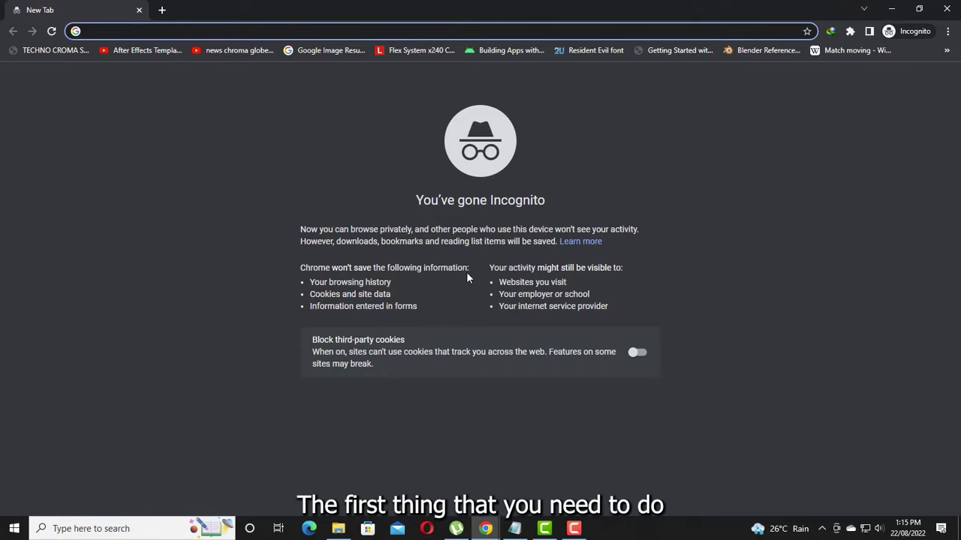
- Search Google for 'amazon affiliate program'
type("amaz")
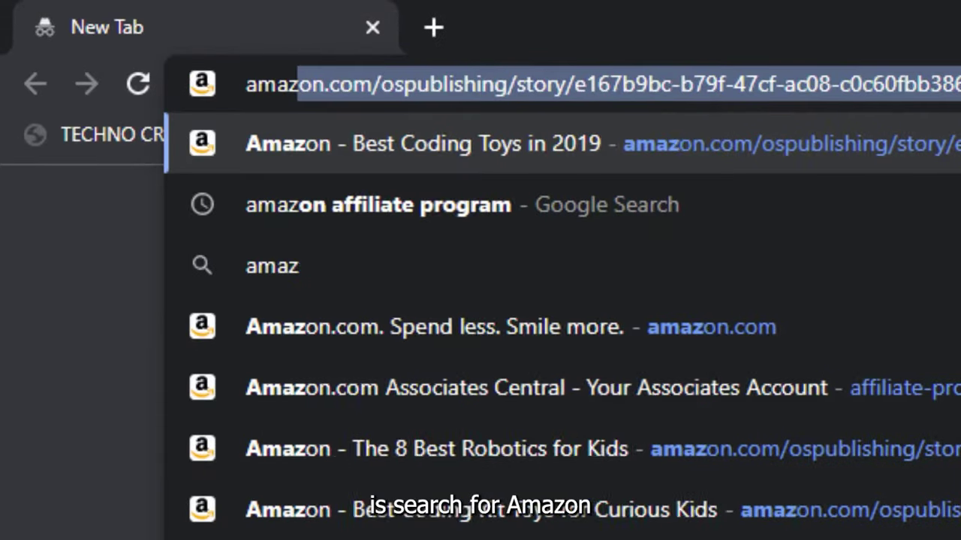
type("on affiliate")
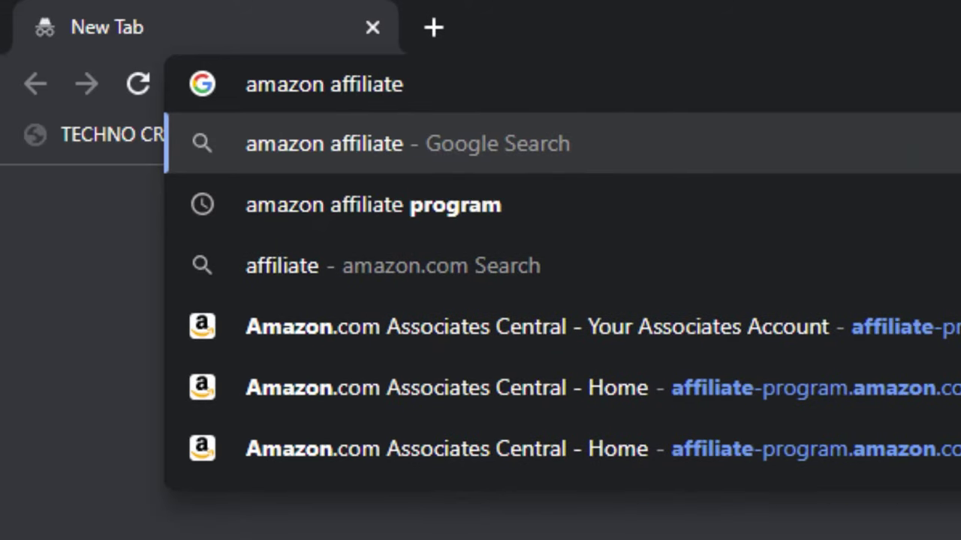
key("BackSpace")
key("BackSpace")
type("te progr")
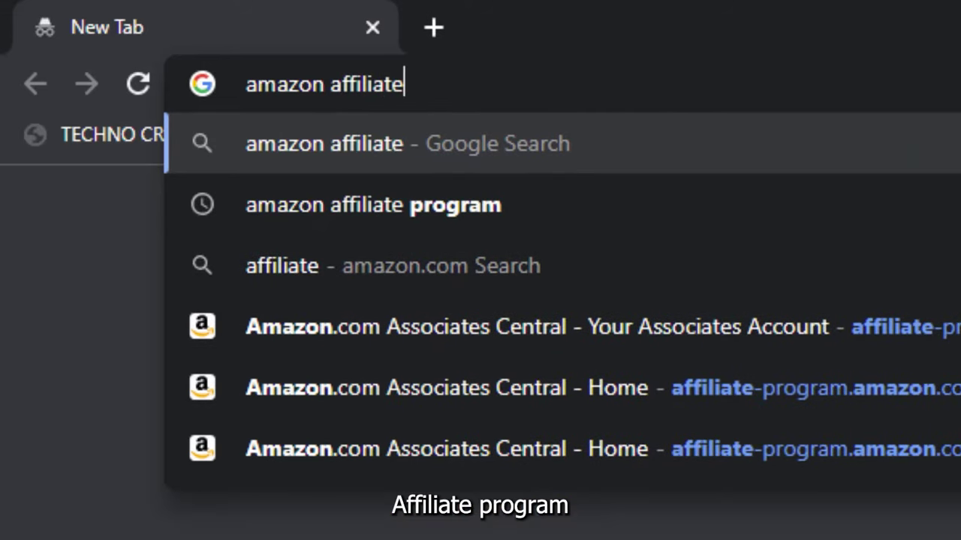
type("am")
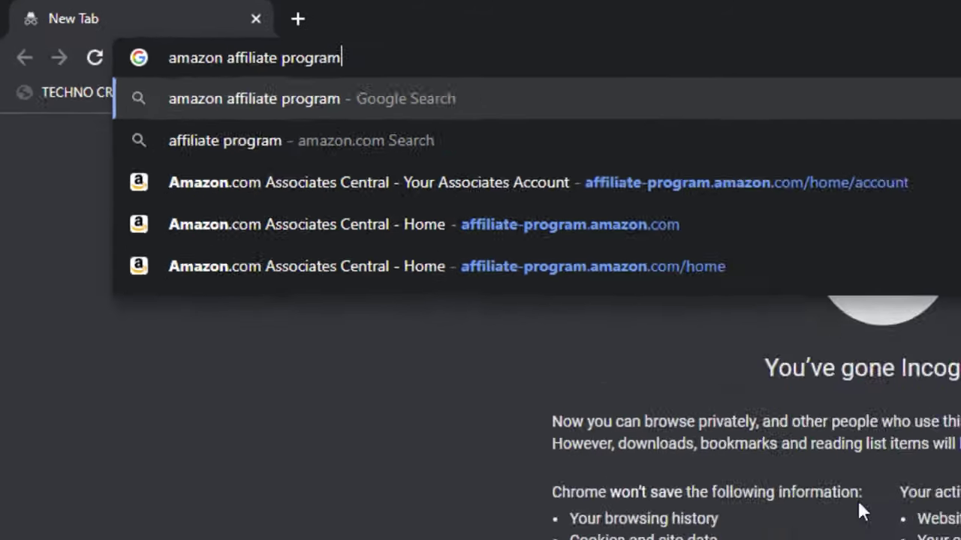
key("Return")
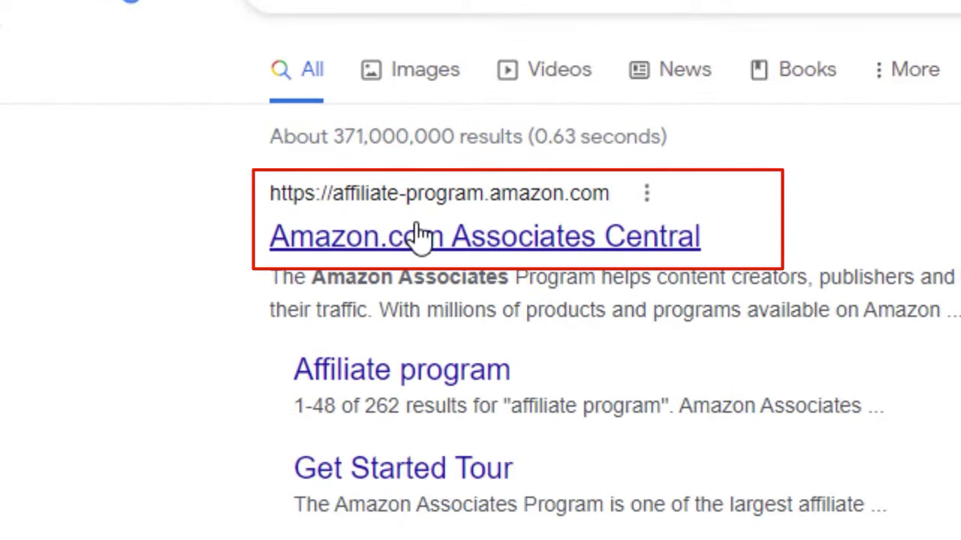
- Go to the Amazon.com Associates Central result and start the Associates sign-up
left_click(418, 231)
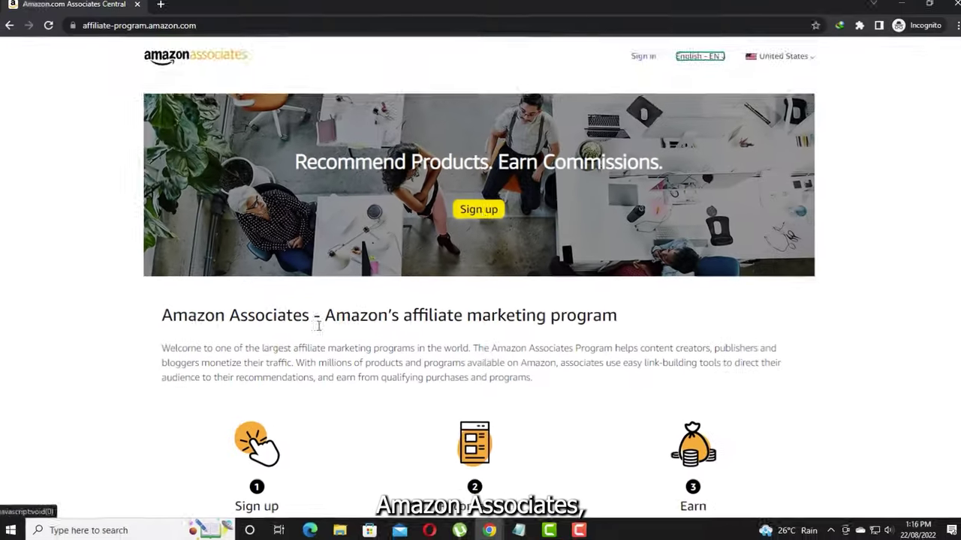
scroll(363, 254, "down", 1)
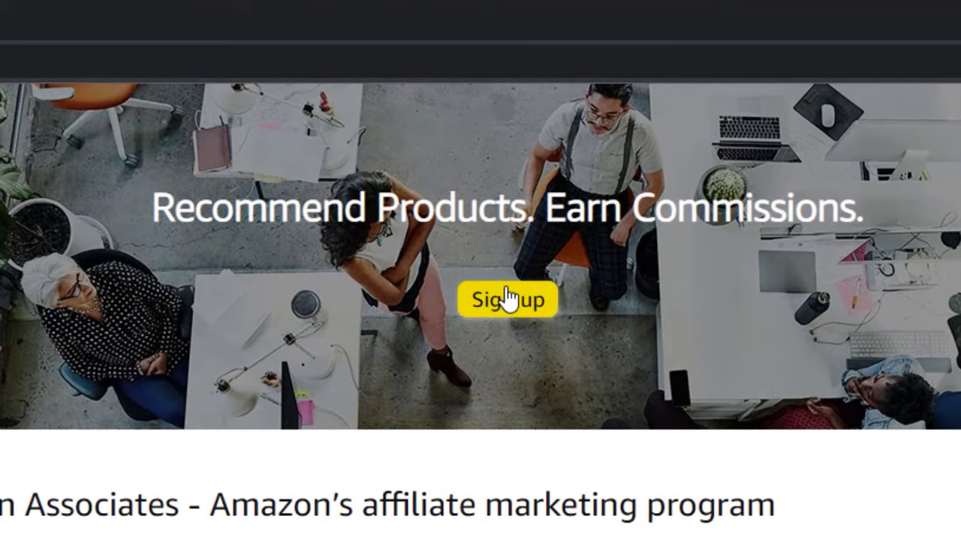
left_click(476, 164)
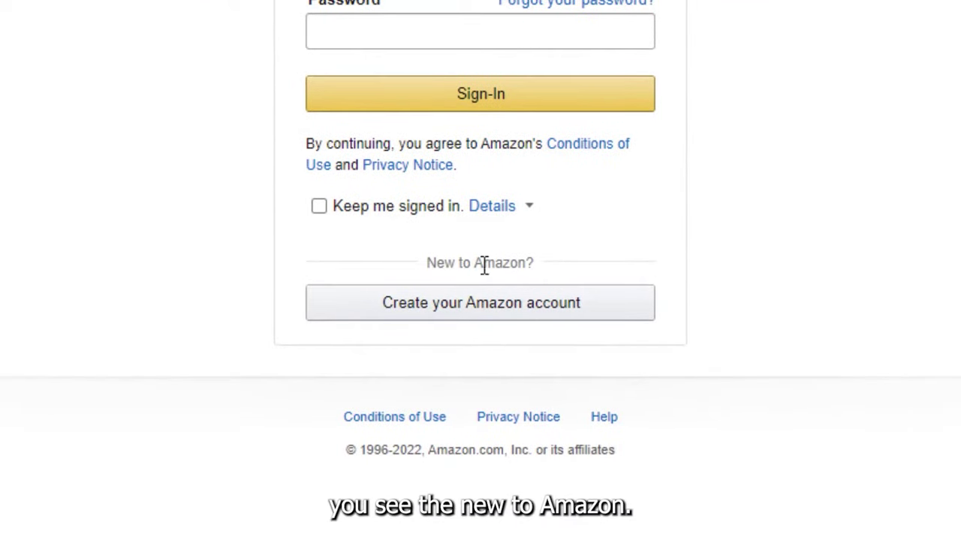
- Submit a new Amazon account with autofilled name, email and password, then solve the spiral-galaxy puzzle
left_click(447, 306)
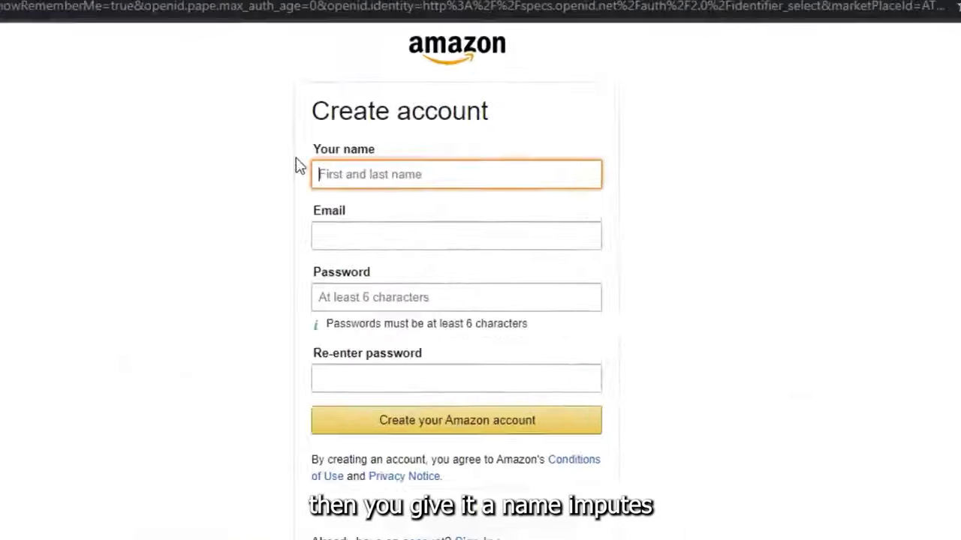
left_click(354, 177)
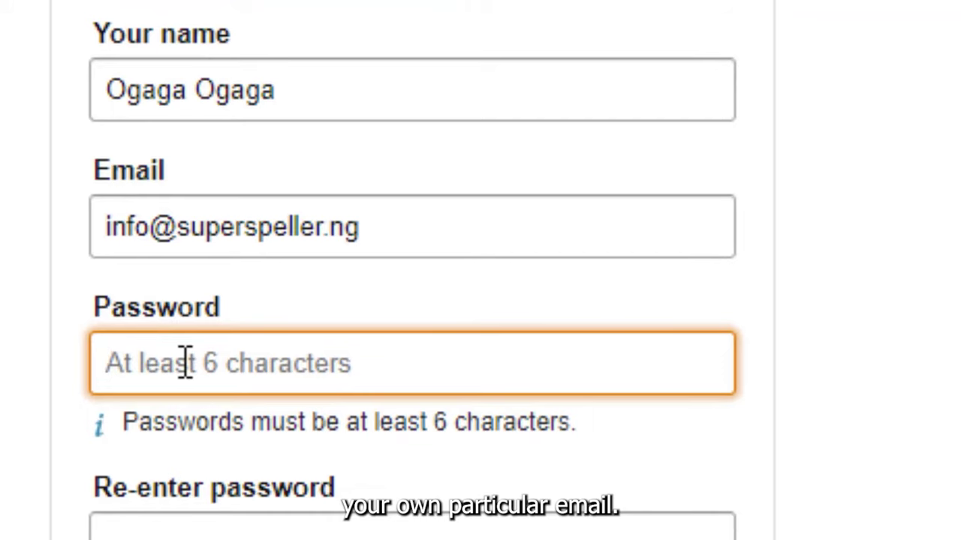
type("a")
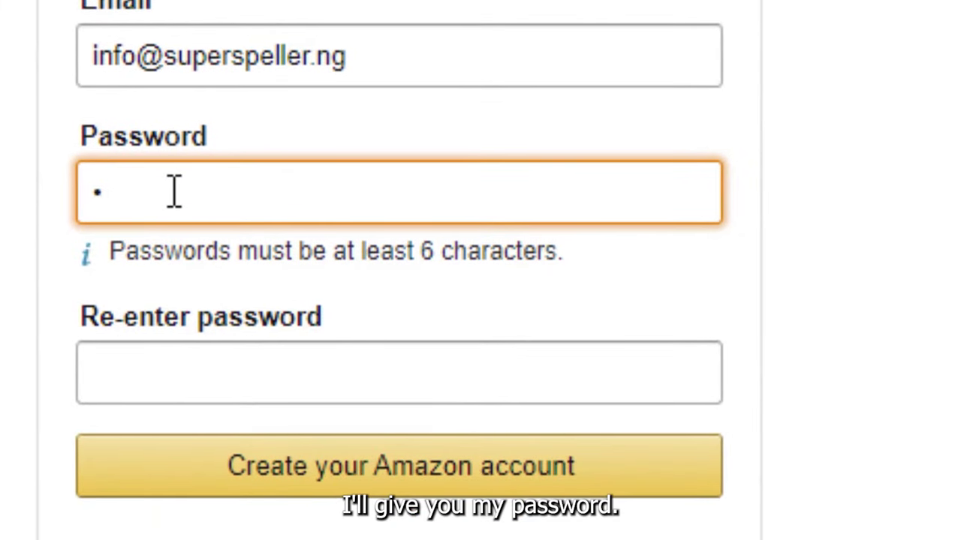
left_click(270, 392)
type("••••")
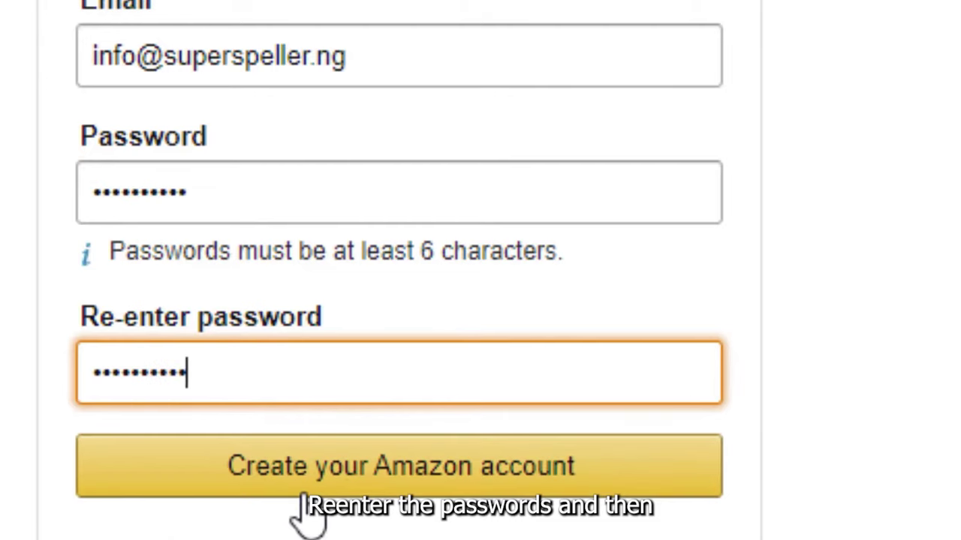
left_click(350, 481)
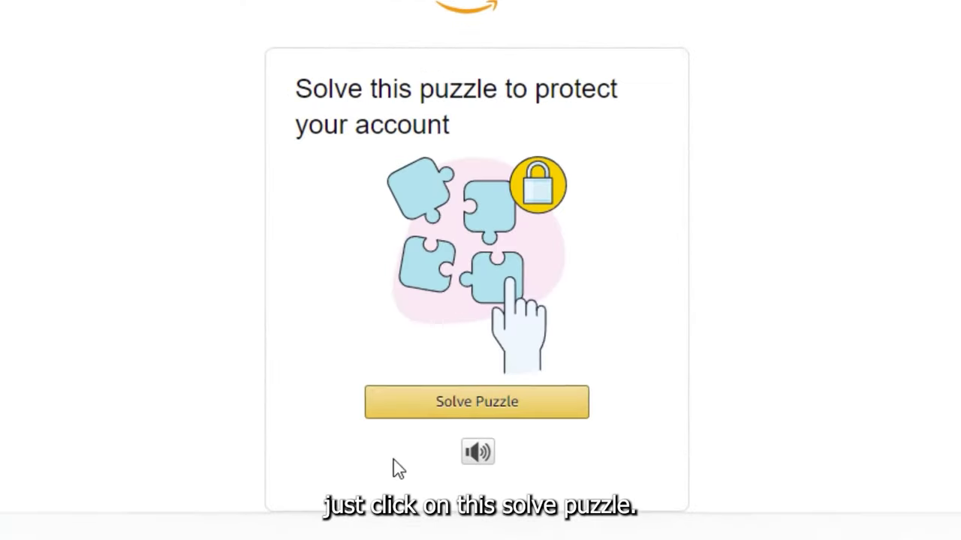
left_click(451, 411)
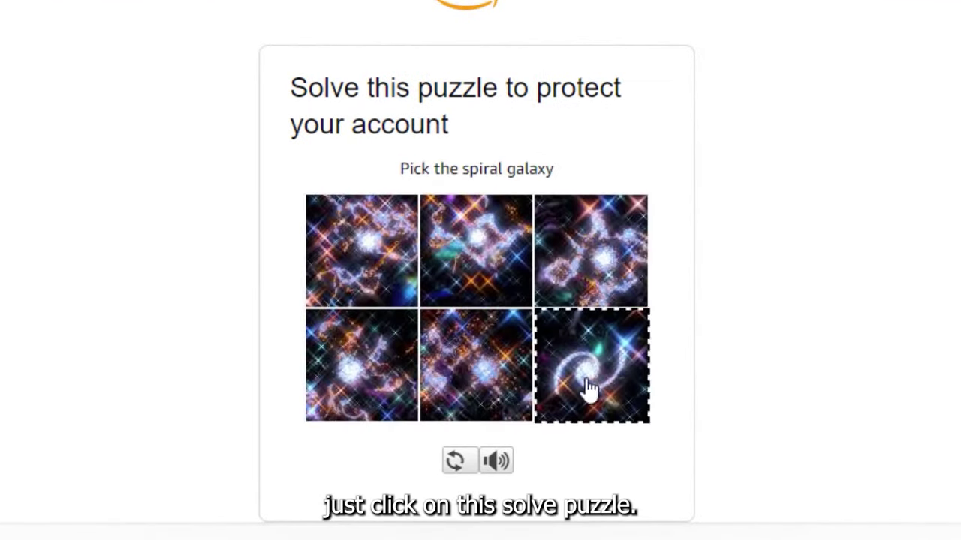
left_click(583, 390)
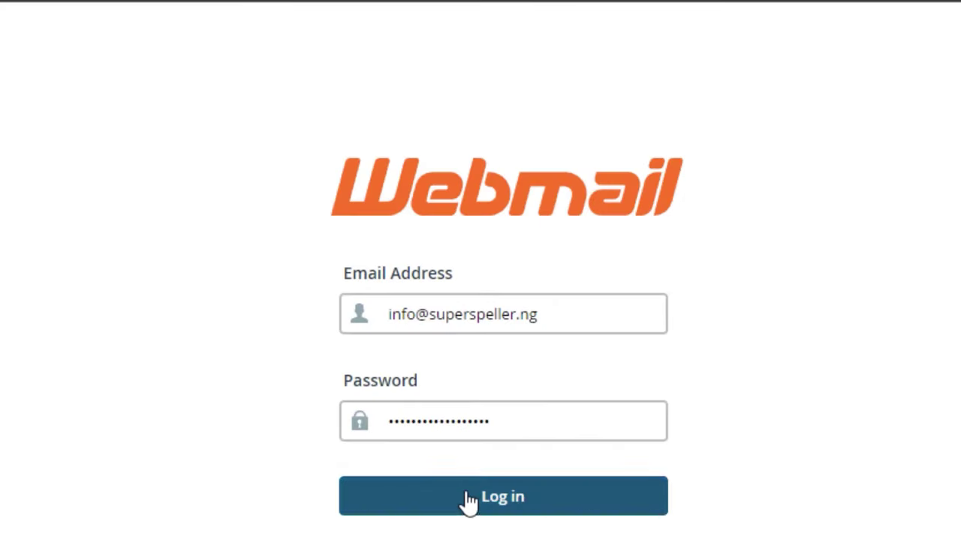
left_click(467, 504)
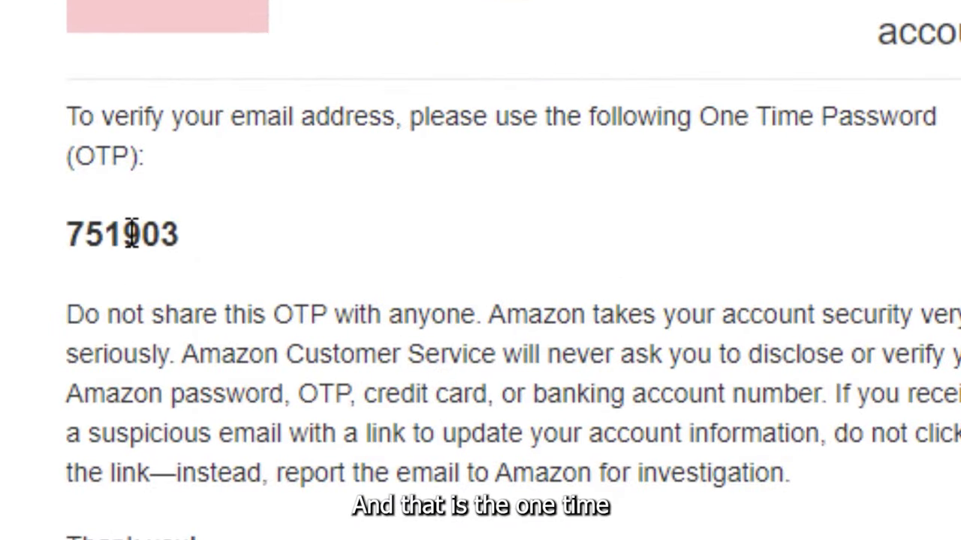
double_click(131, 233)
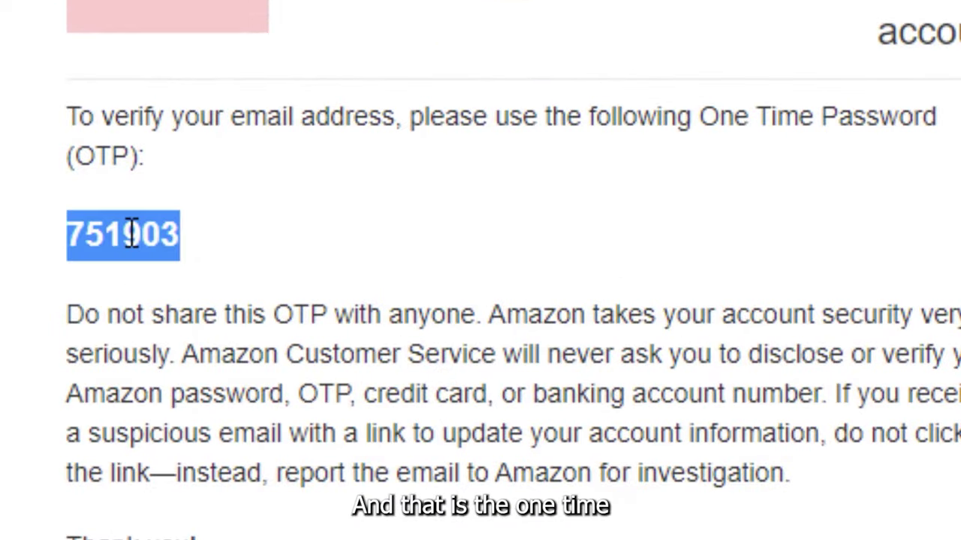
right_click(132, 233)
left_click(220, 270)
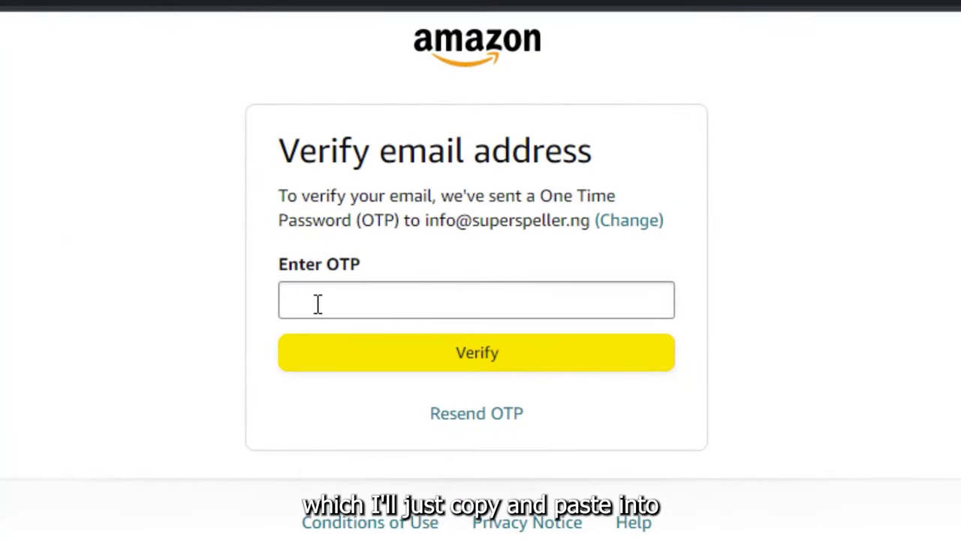
left_click(318, 304)
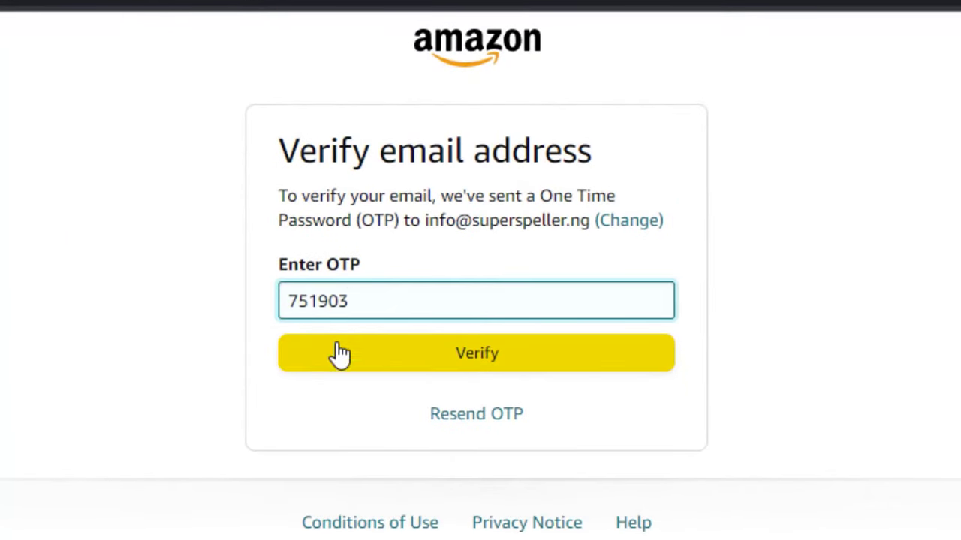
left_click(420, 358)
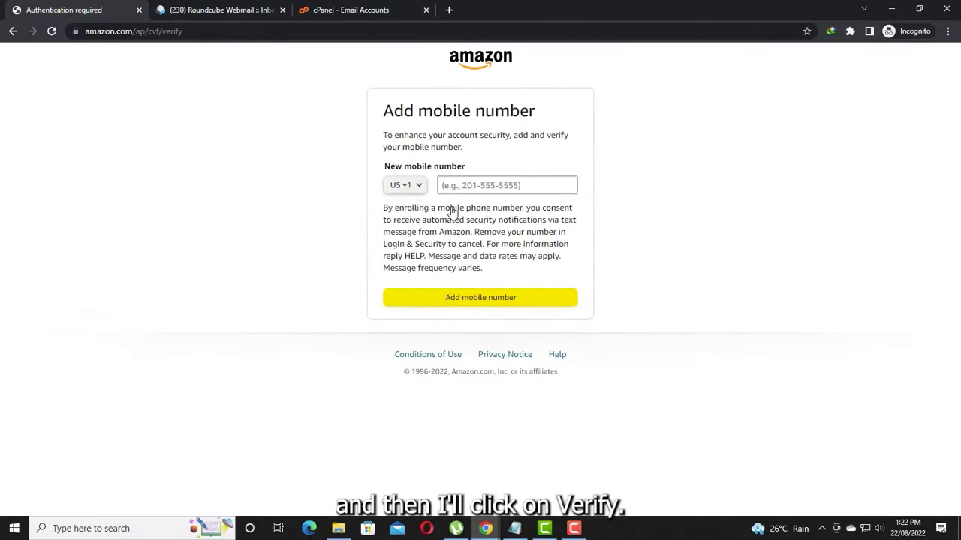
- Choose Nigeria +234 as country code and submit the mobile number for a one-time password
left_click(418, 186)
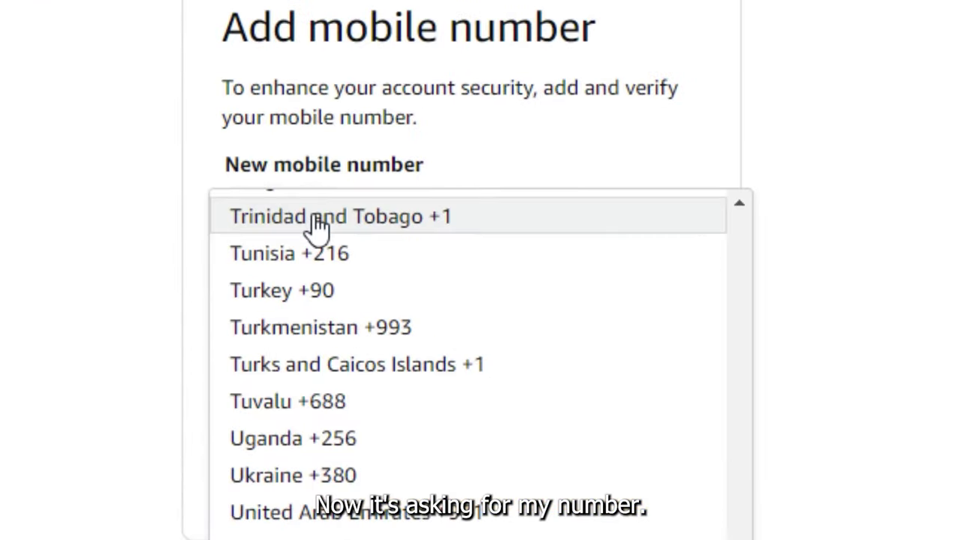
scroll(319, 225, "down", 1)
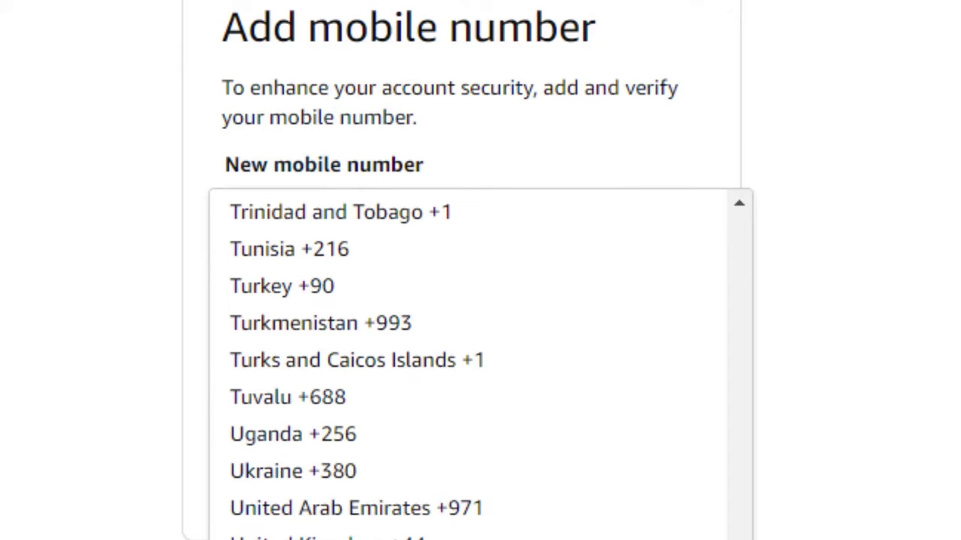
scroll(480, 360, "up", 4)
scroll(480, 360, "up", 7)
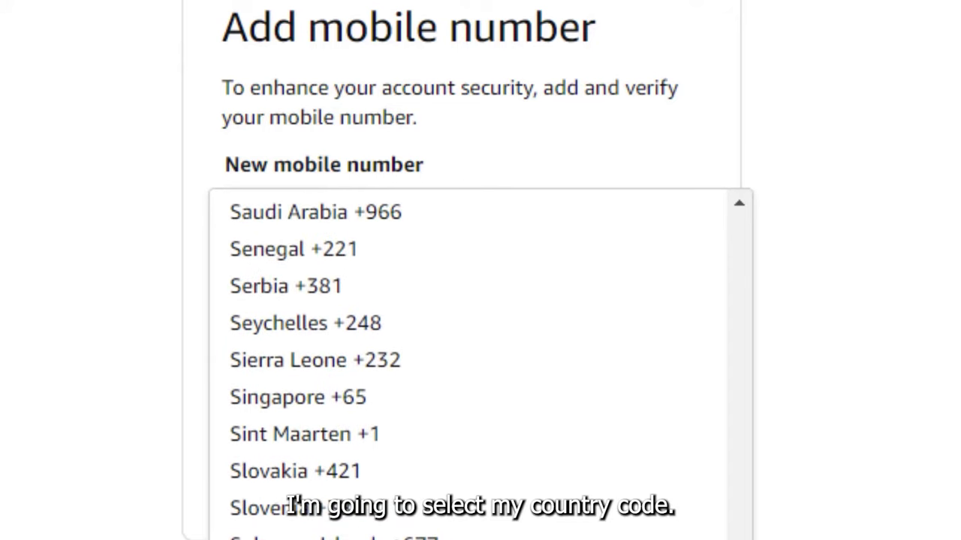
scroll(480, 361, "up", 6)
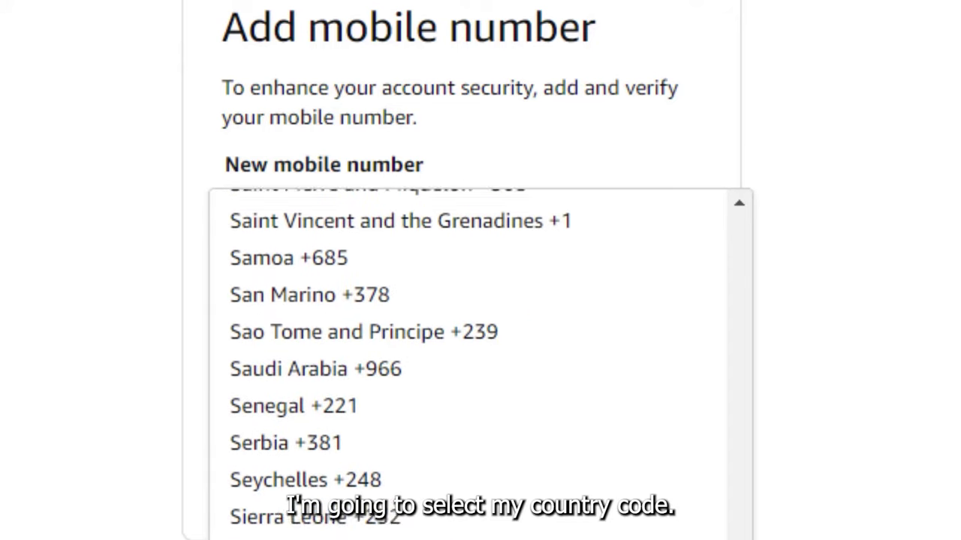
scroll(240, 408, "up", 4)
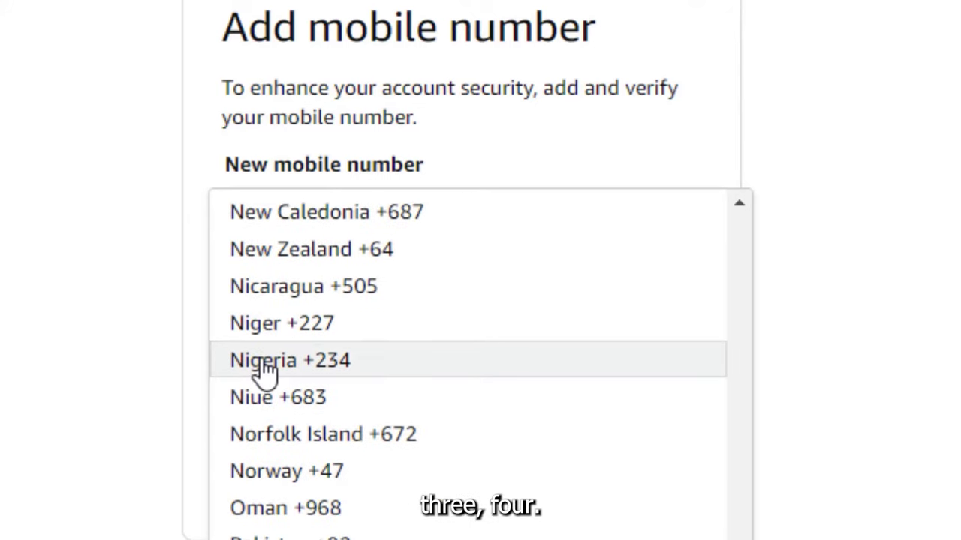
left_click(268, 366)
left_click(498, 203)
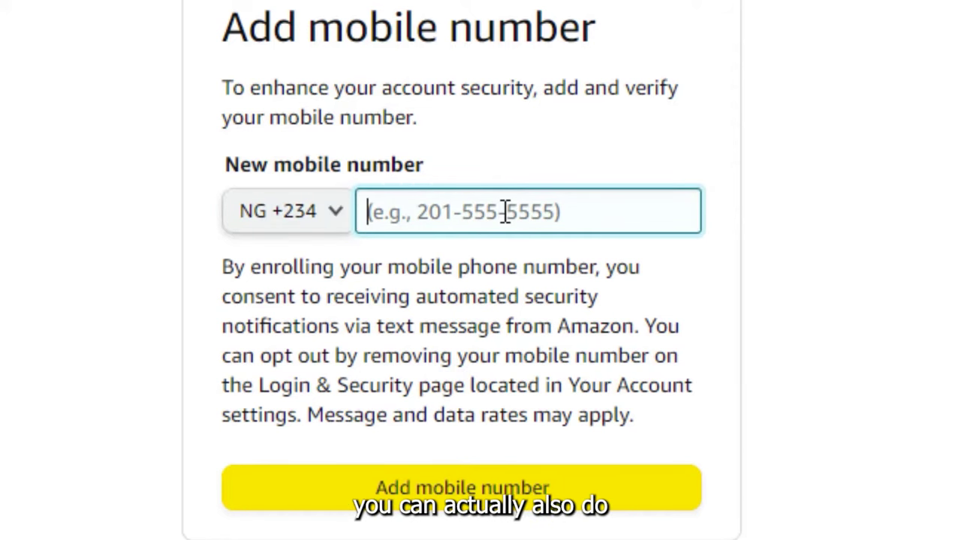
left_click(454, 488)
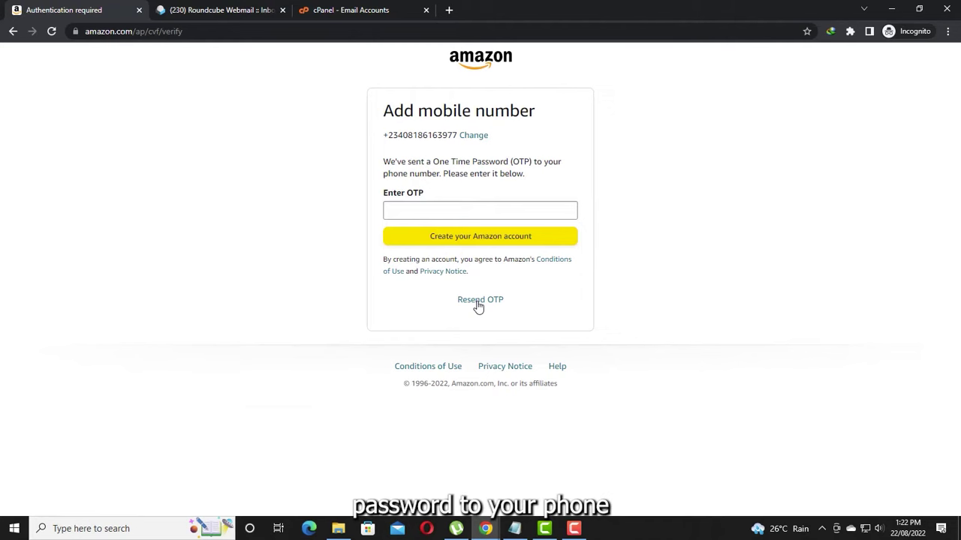
- Enter the texted one-time code and create the Amazon account
left_click(441, 206)
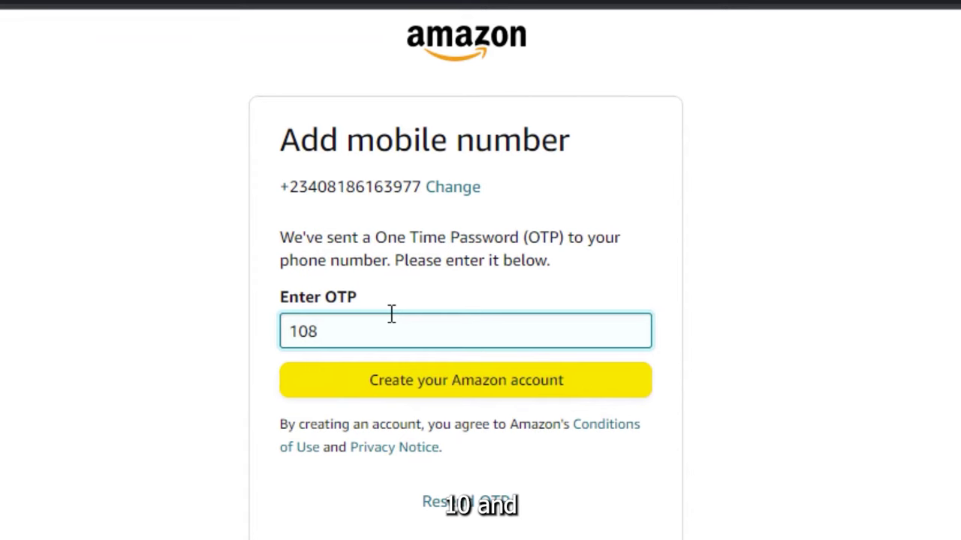
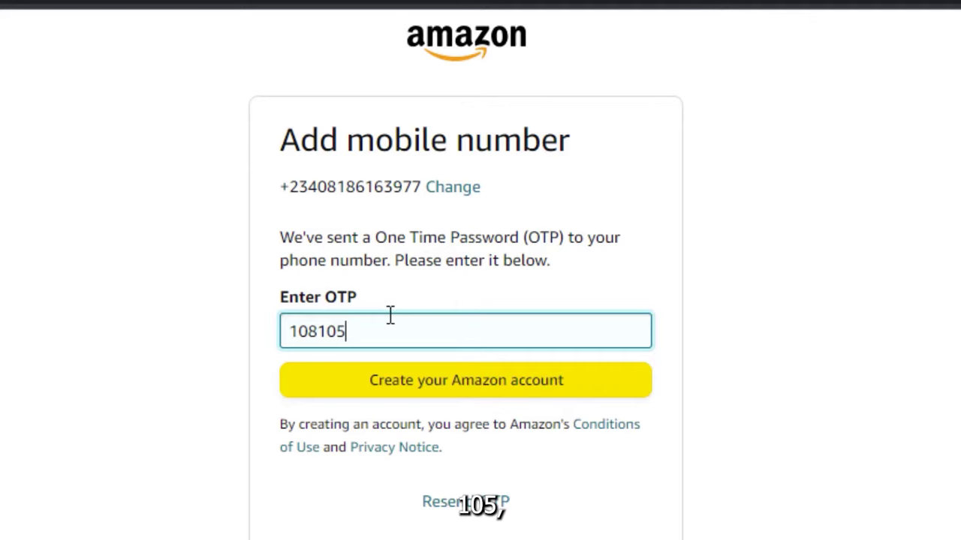
left_click(388, 391)
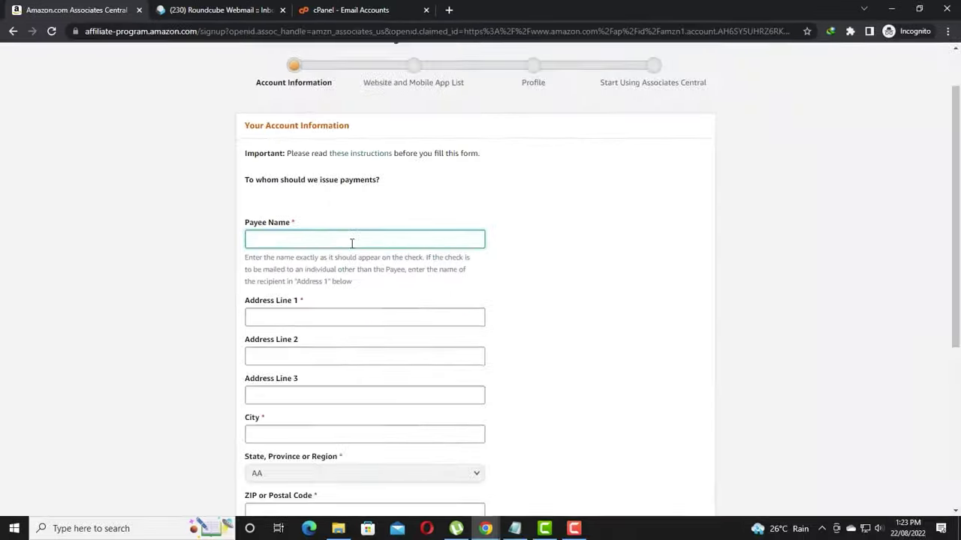
- Enter the payee name and fill the address from a saved entry
type("Su")
type("per")
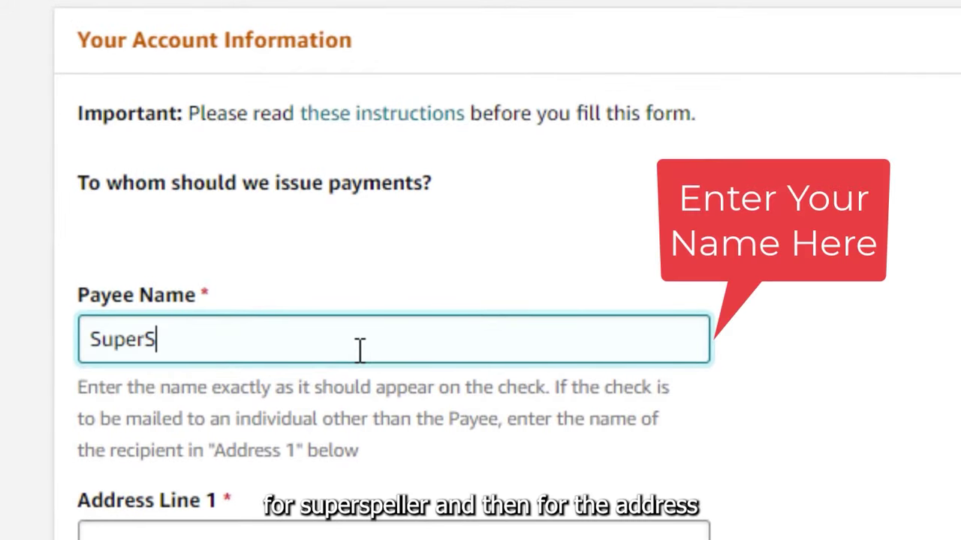
type("Speller")
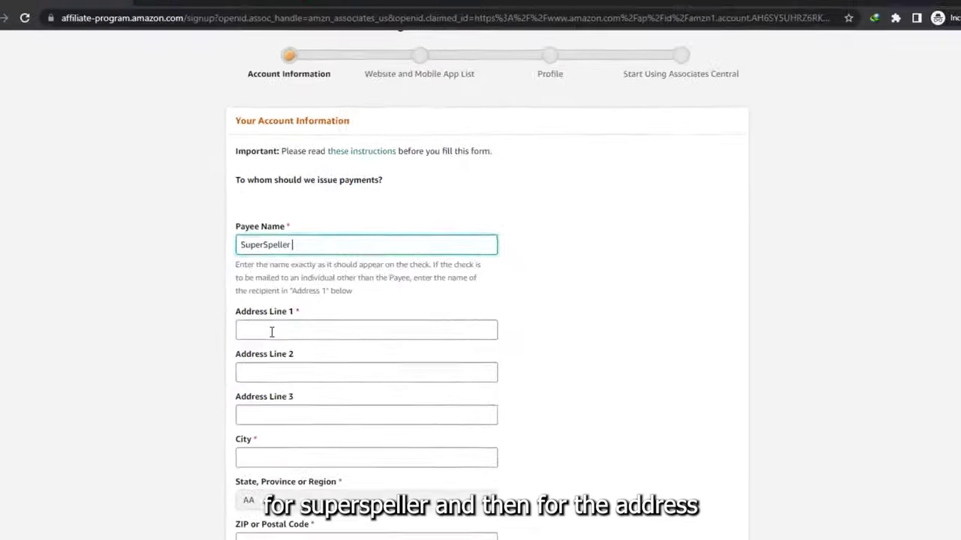
left_click(165, 534)
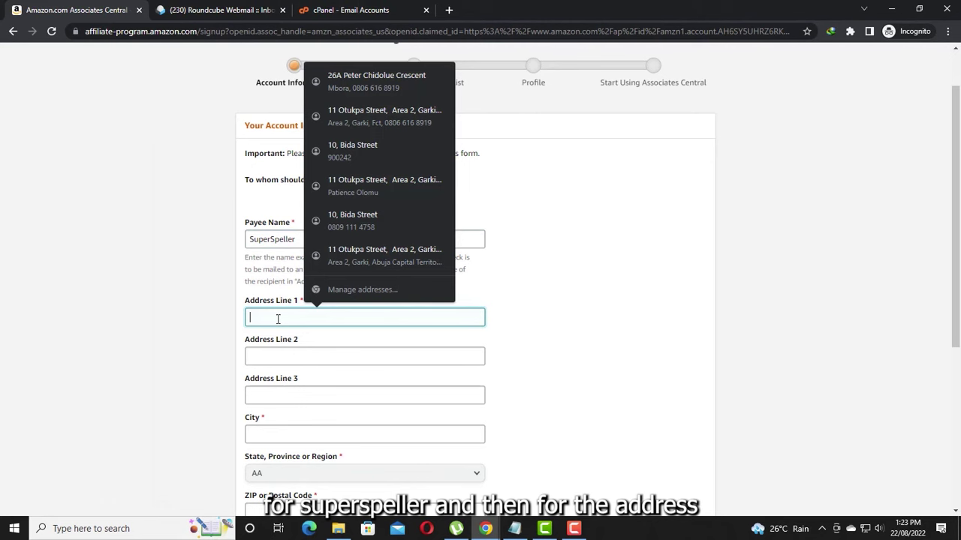
left_click(359, 77)
scroll(327, 348, "down", 2)
scroll(324, 358, "down", 1)
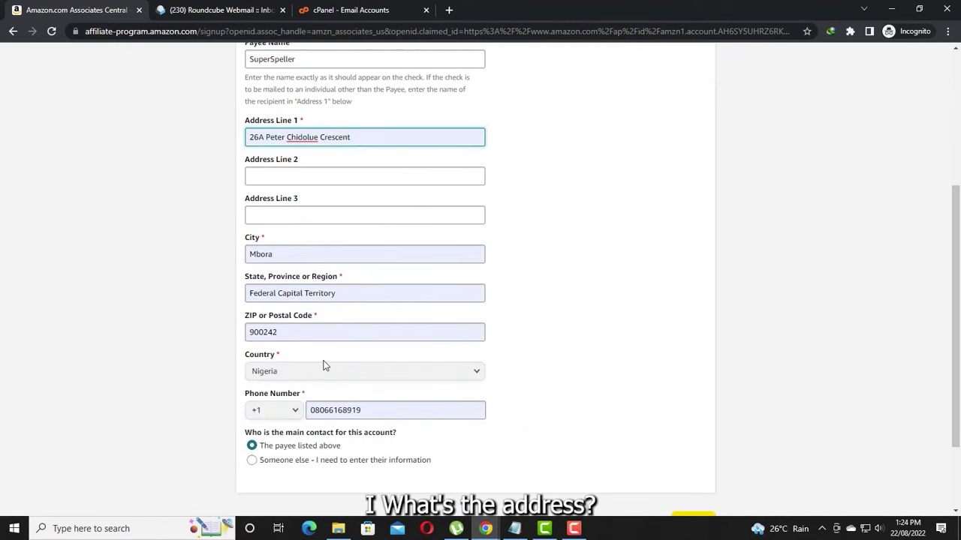
scroll(324, 337, "down", 1)
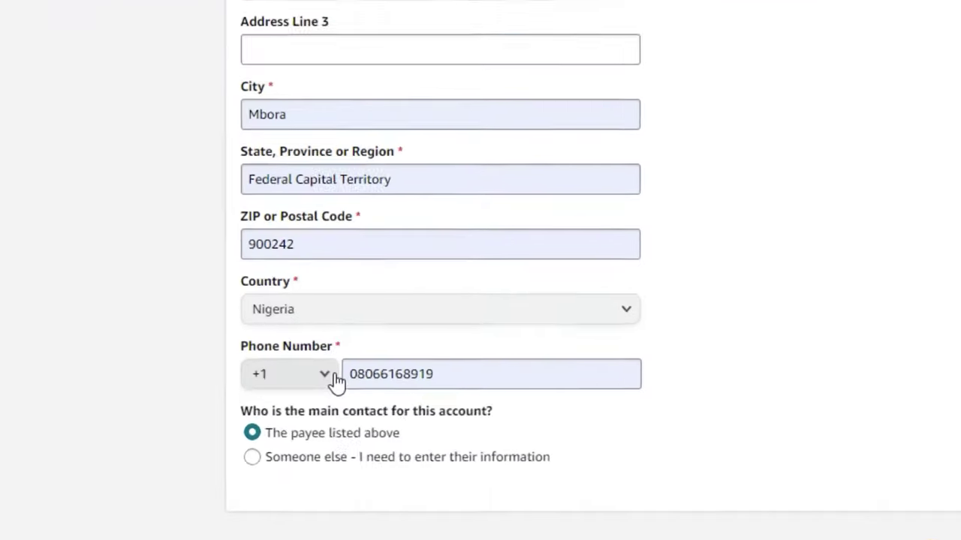
- Set the phone country code to +234, enter the new phone number, and submit the account information
left_click(336, 381)
scroll(310, 327, "down", 4)
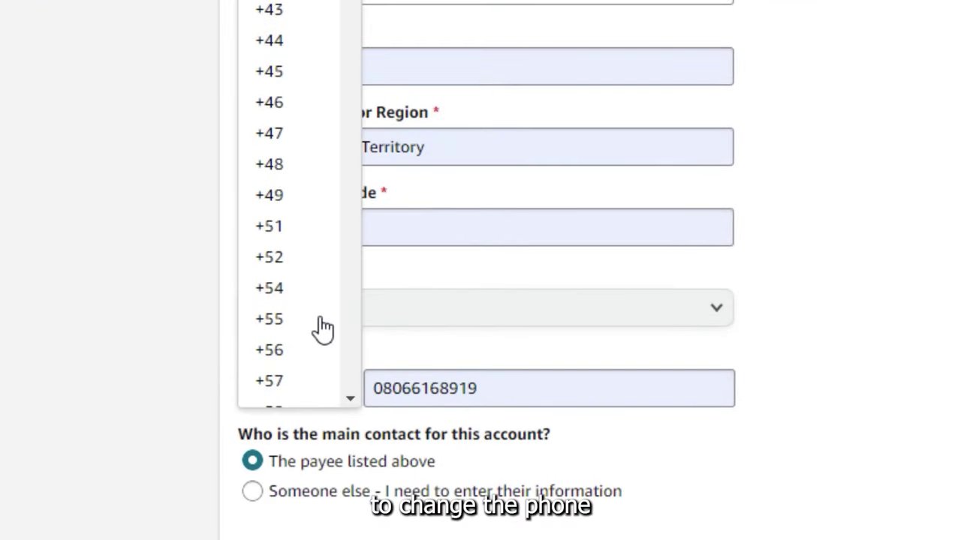
scroll(323, 329, "down", 15)
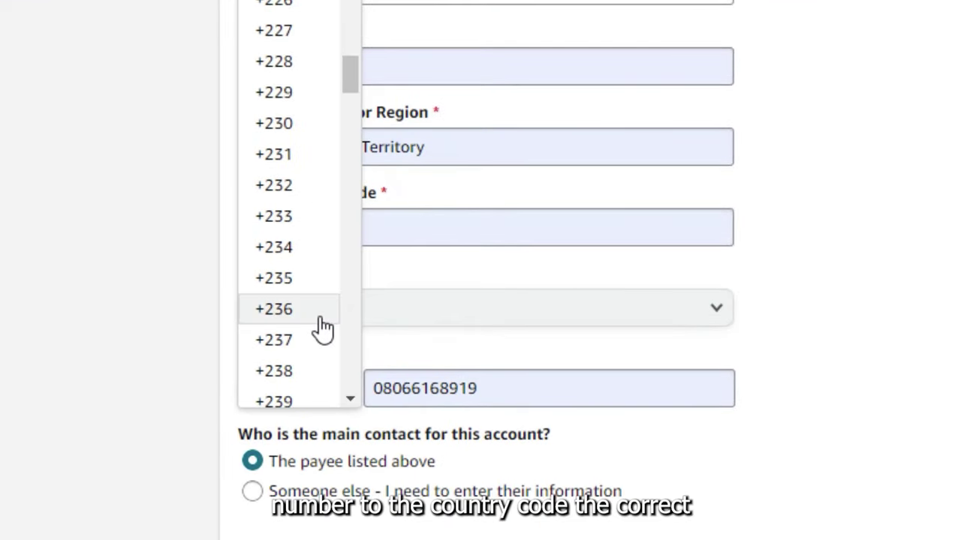
left_click(309, 249)
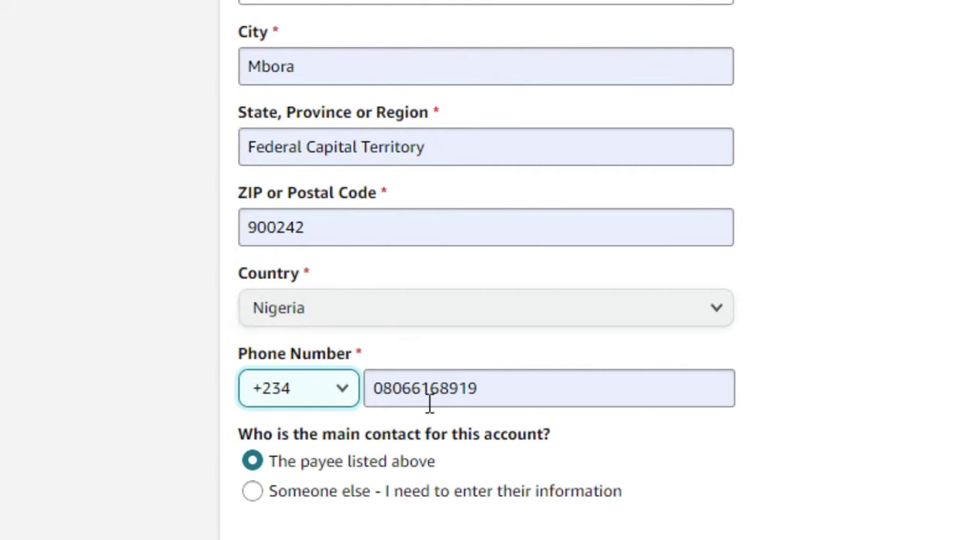
left_click(509, 390)
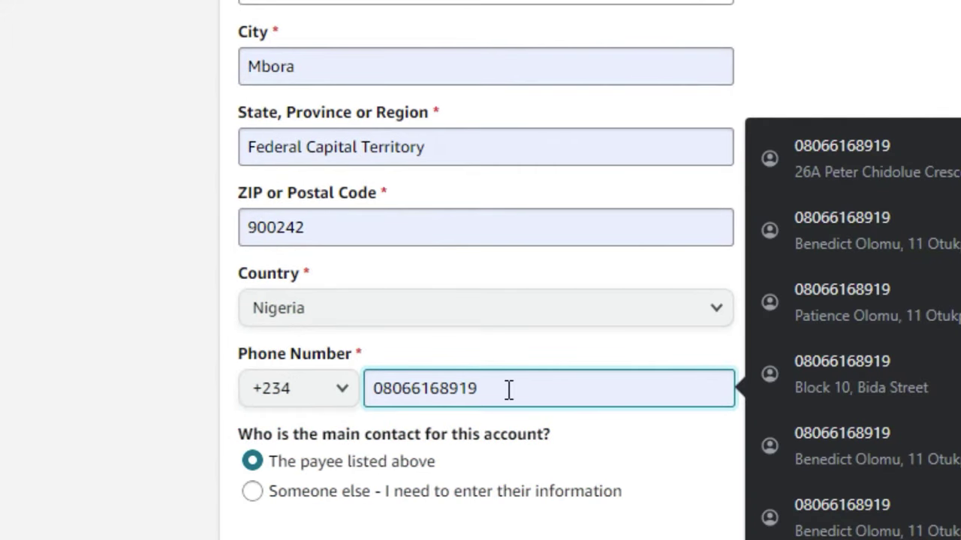
key("BackSpace")
key("BackSpace")
key("BackSpace")
key("BackSpace")
key("BackSpace")
key("BackSpace")
key("BackSpace")
key("BackSpace")
key("BackSpace")
key("BackSpace")
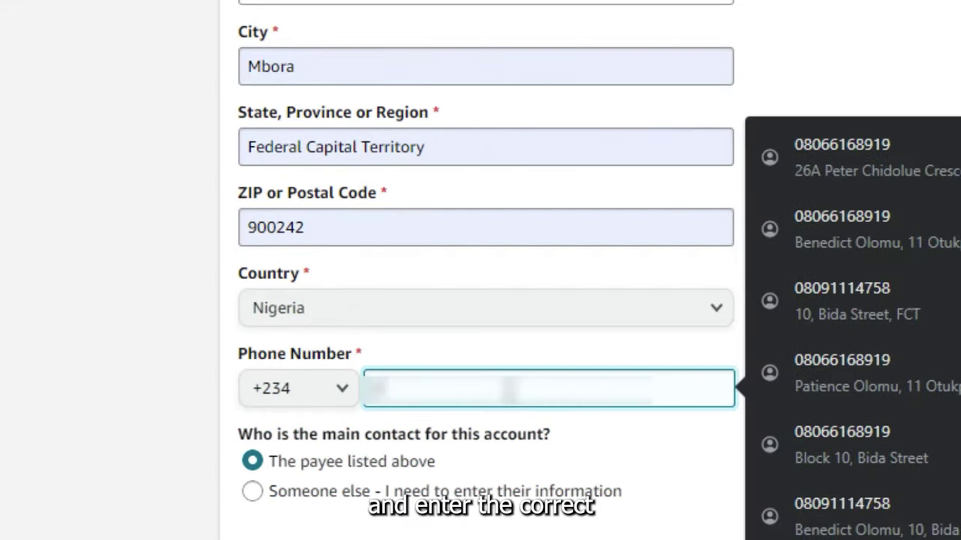
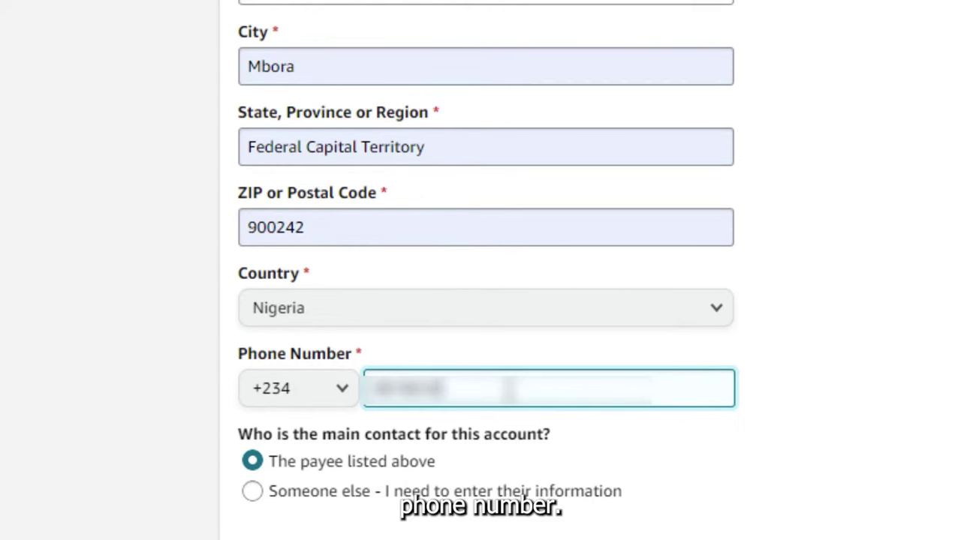
left_click(713, 473)
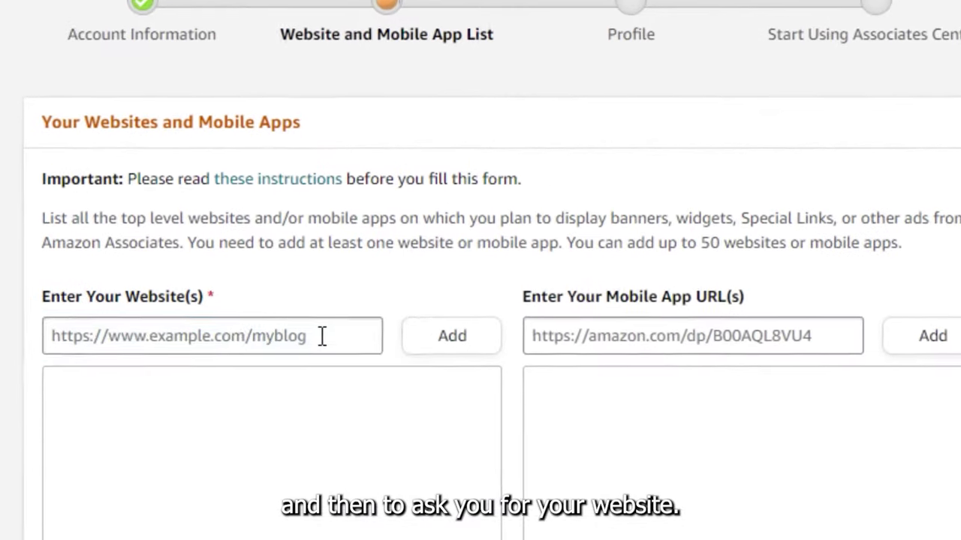
left_click(381, 291)
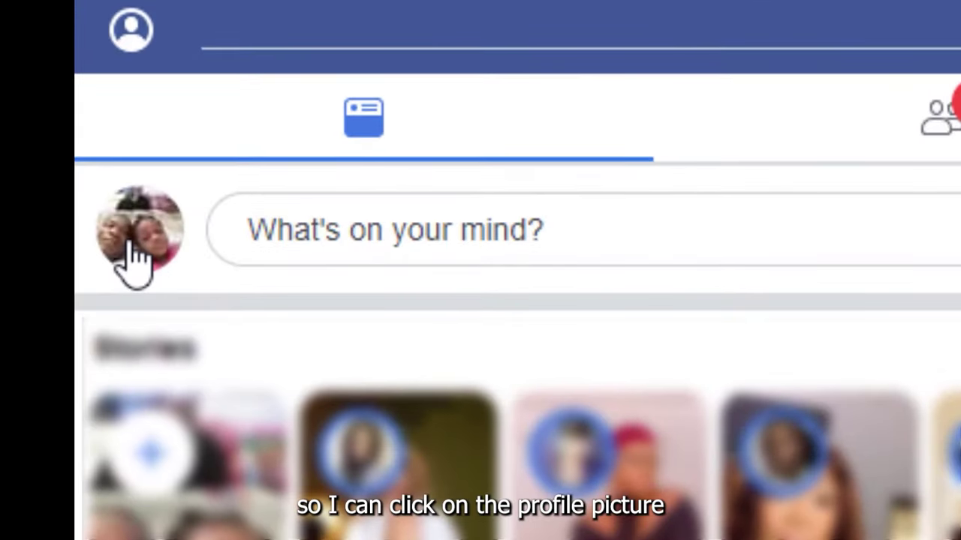
- Copy the Facebook profile page's web address
left_click(135, 259)
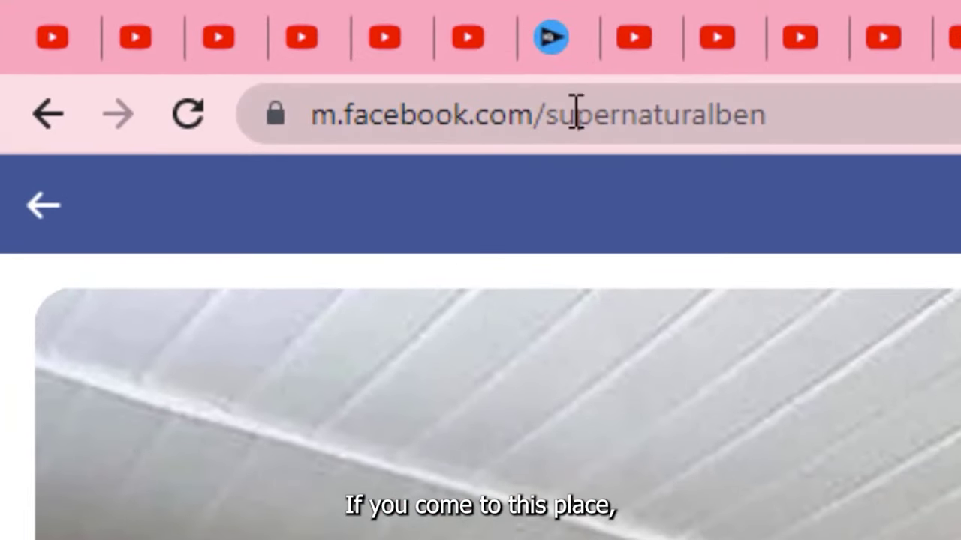
left_click(344, 116)
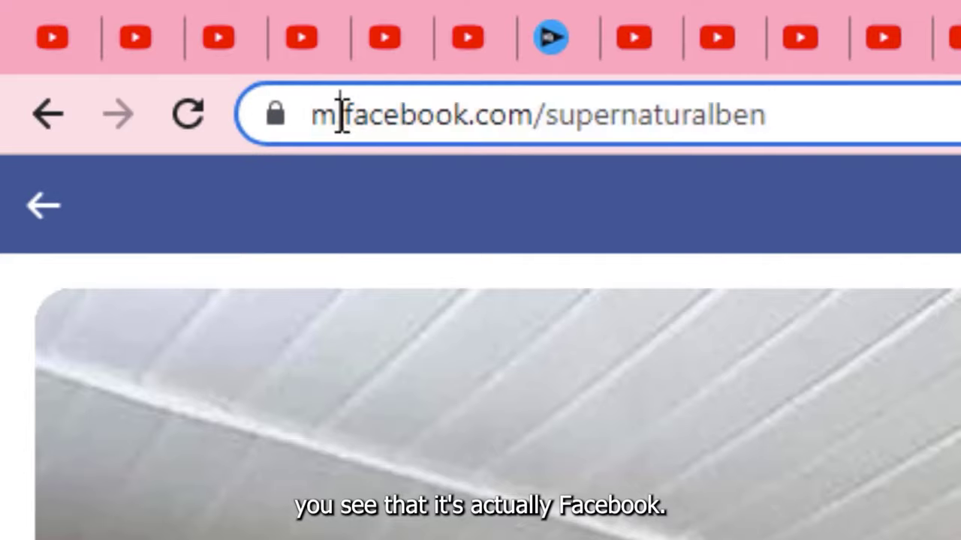
right_click(593, 125)
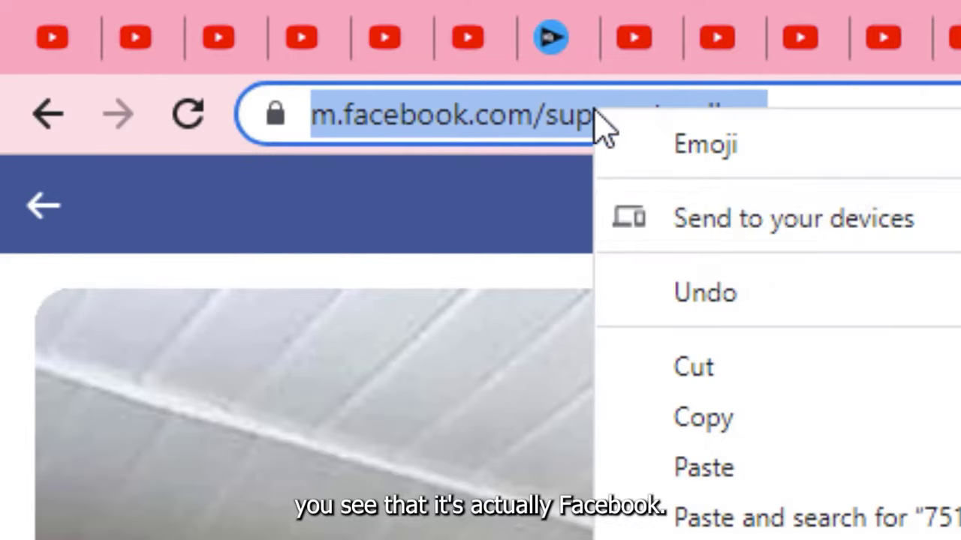
left_click(766, 420)
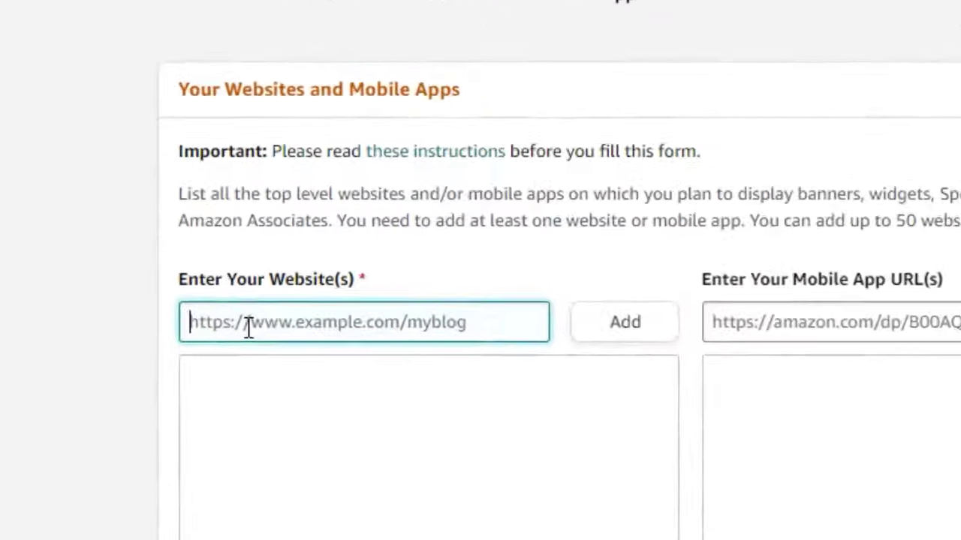
- Add the pasted Facebook profile URL as the website, answer No to under-13 audience, and confirm
key("ctrl+v")
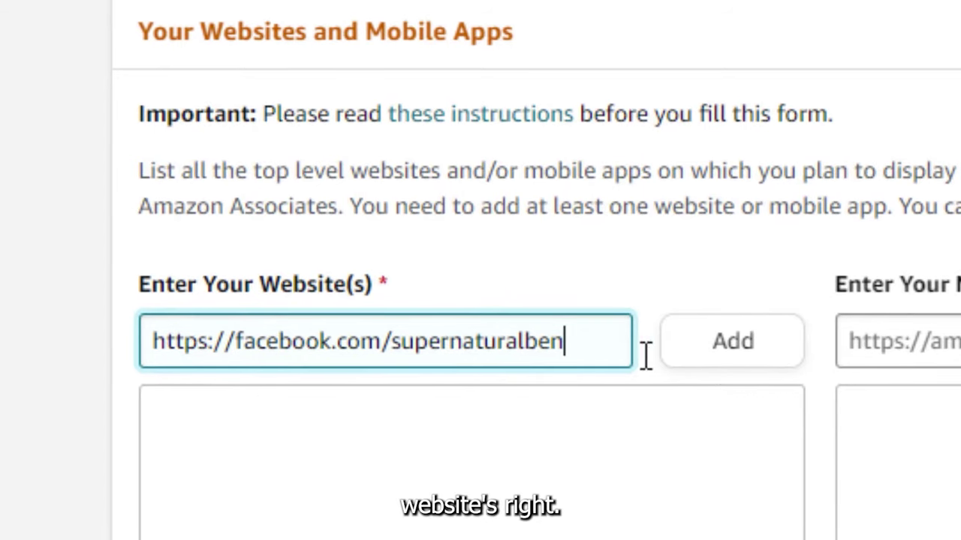
left_click(733, 371)
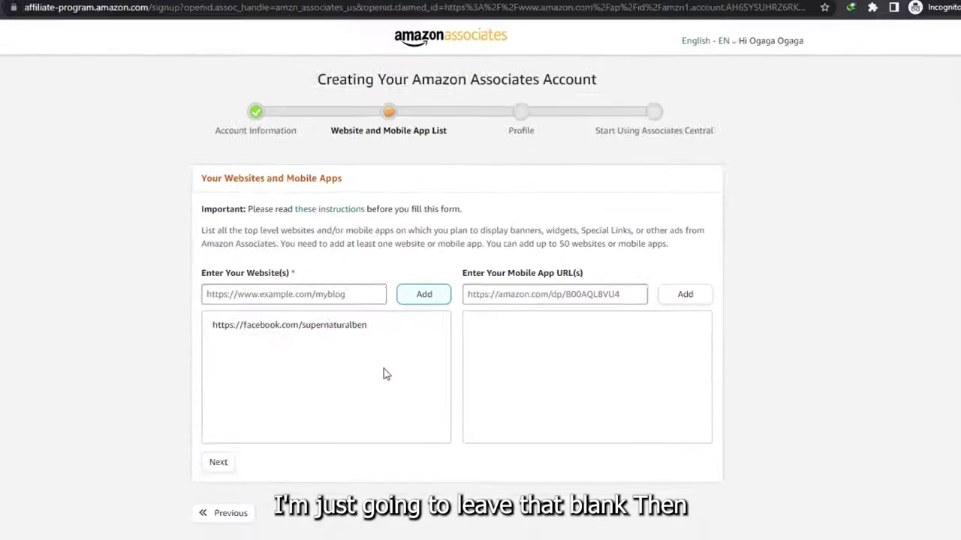
scroll(409, 363, "down", 1)
left_click(259, 368)
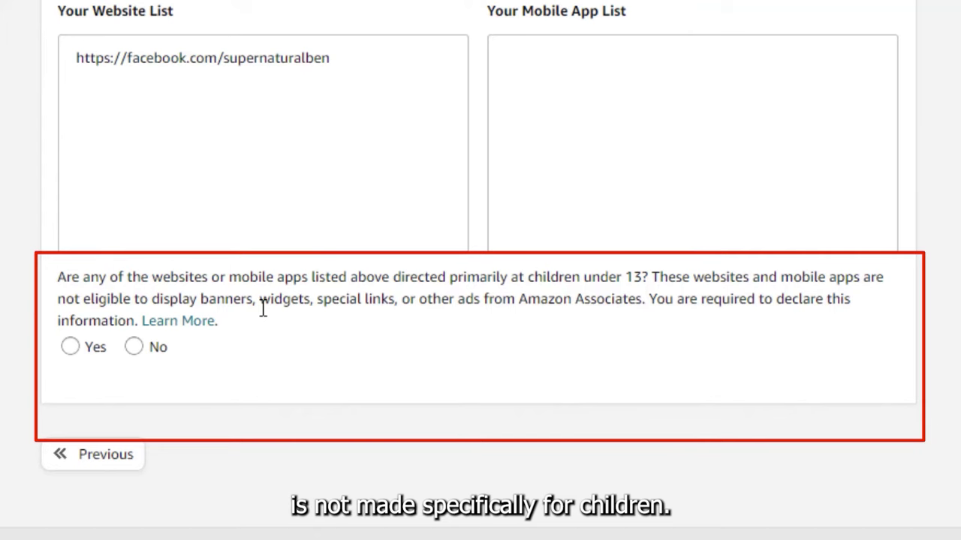
left_click(136, 347)
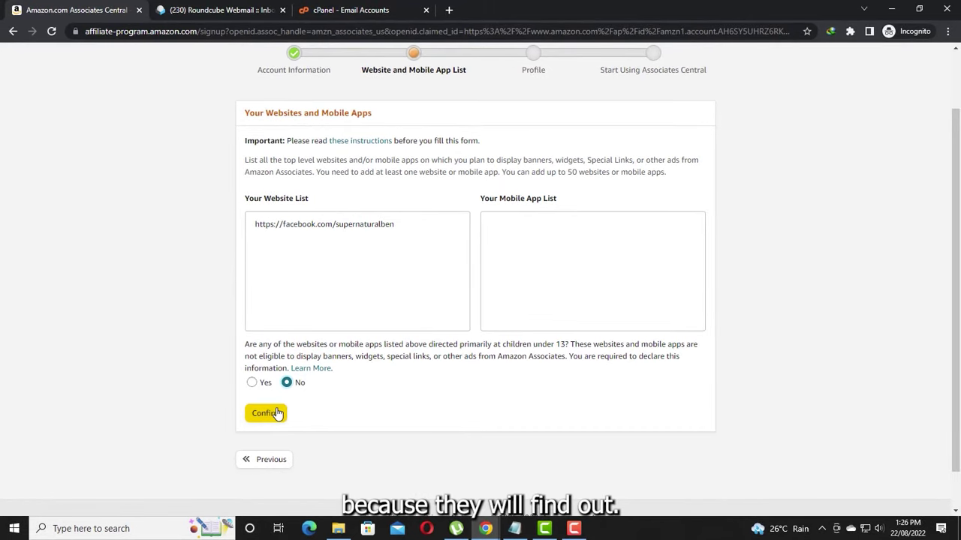
left_click(267, 414)
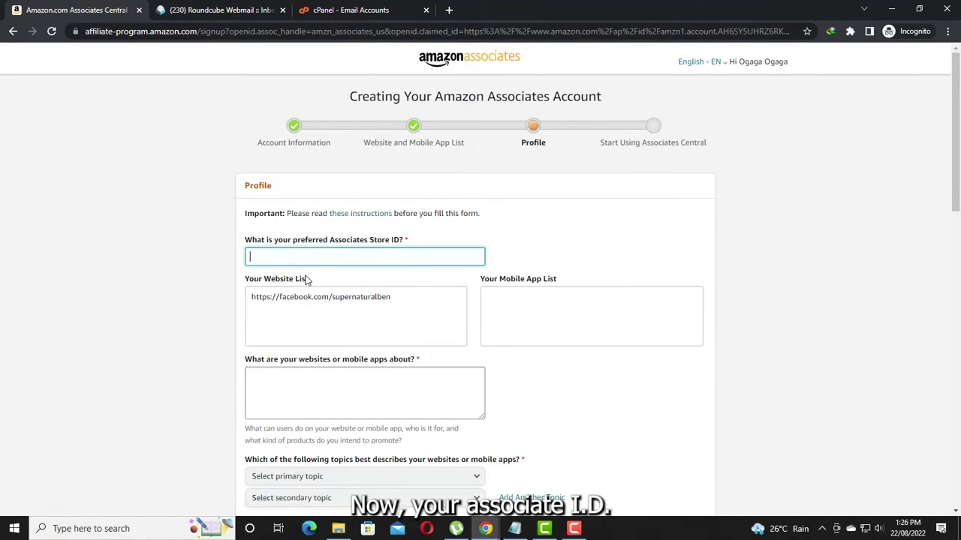
- Enter a preferred Associates Store ID and describe the sites as 'eCommerce and blogging'
type("superspell")
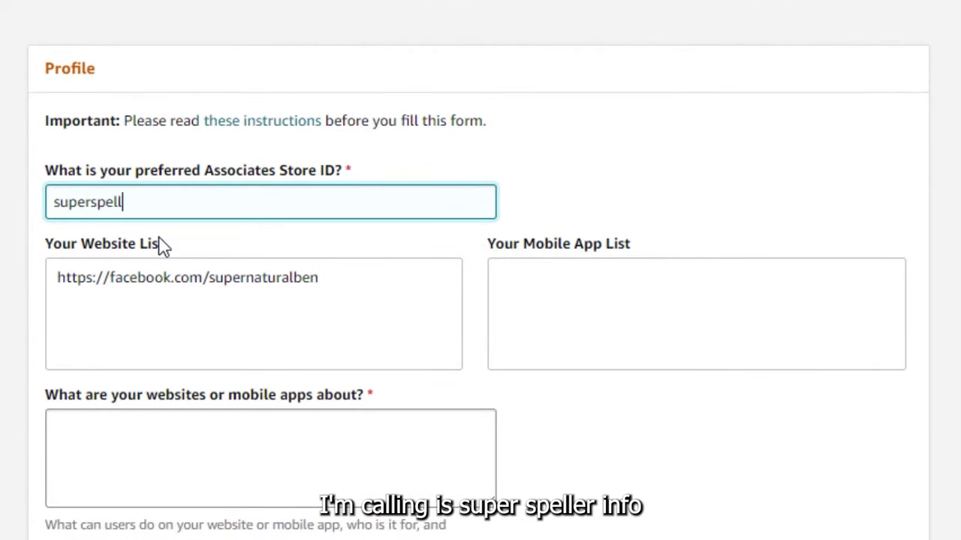
type("erinfo")
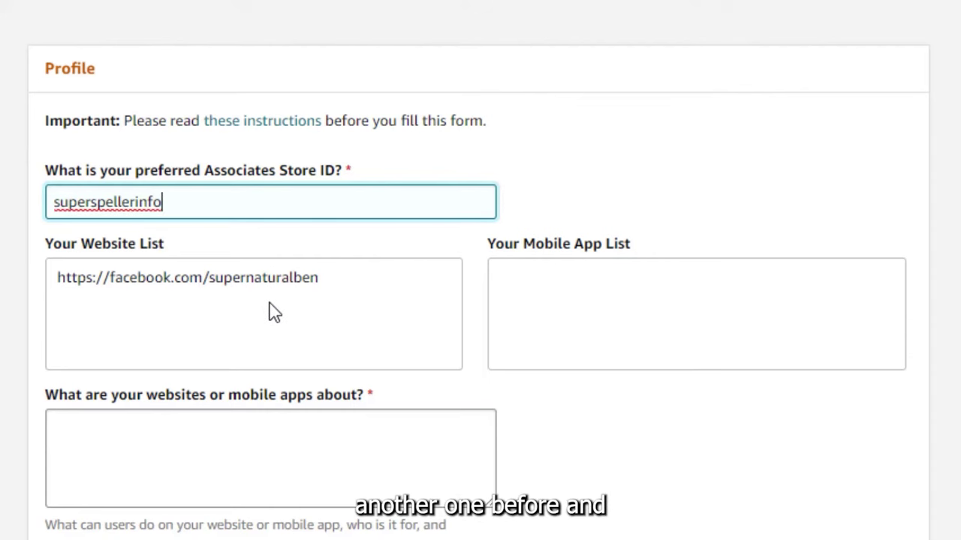
left_click(271, 312)
scroll(461, 446, "down", 2)
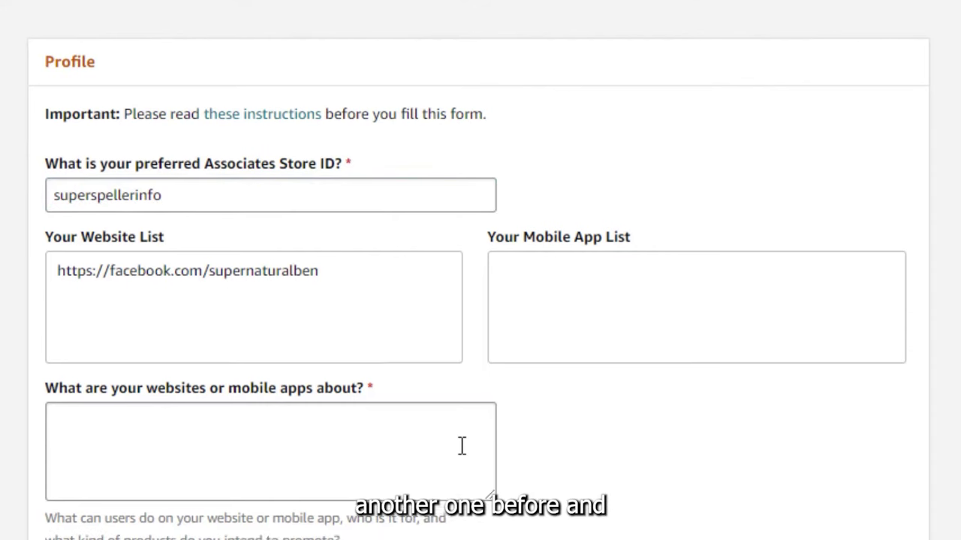
left_click(276, 332)
key("ctrl+v")
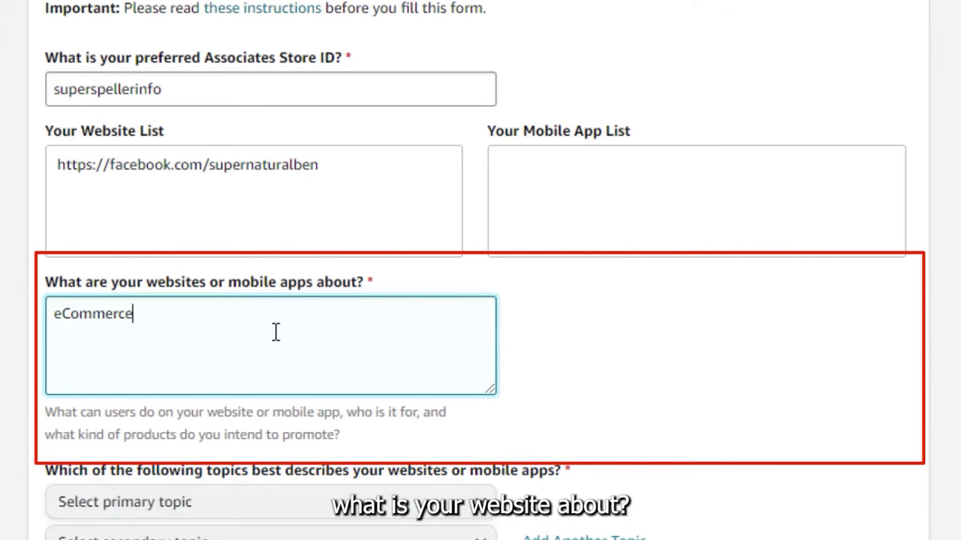
left_click_drag(105, 314, 133, 308)
left_click(160, 314)
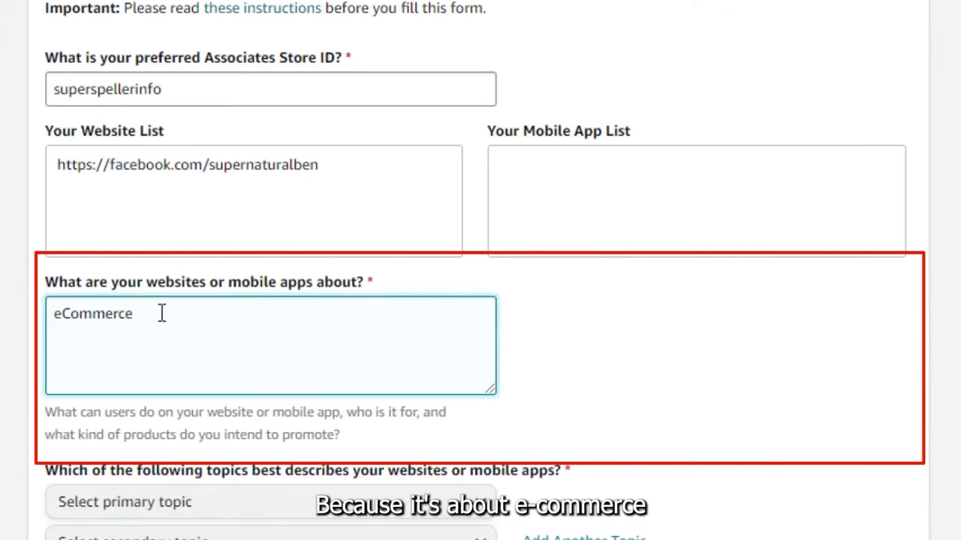
type("and")
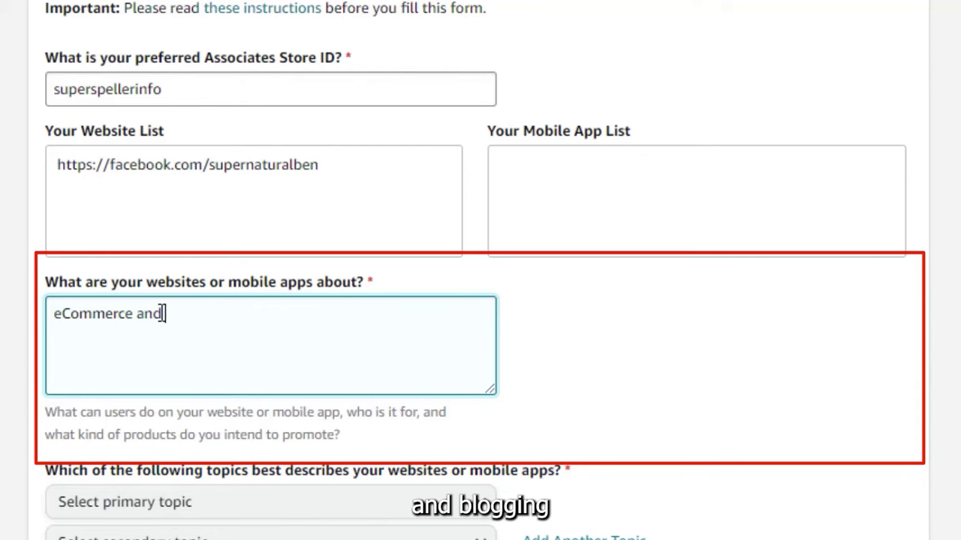
type(" blogging")
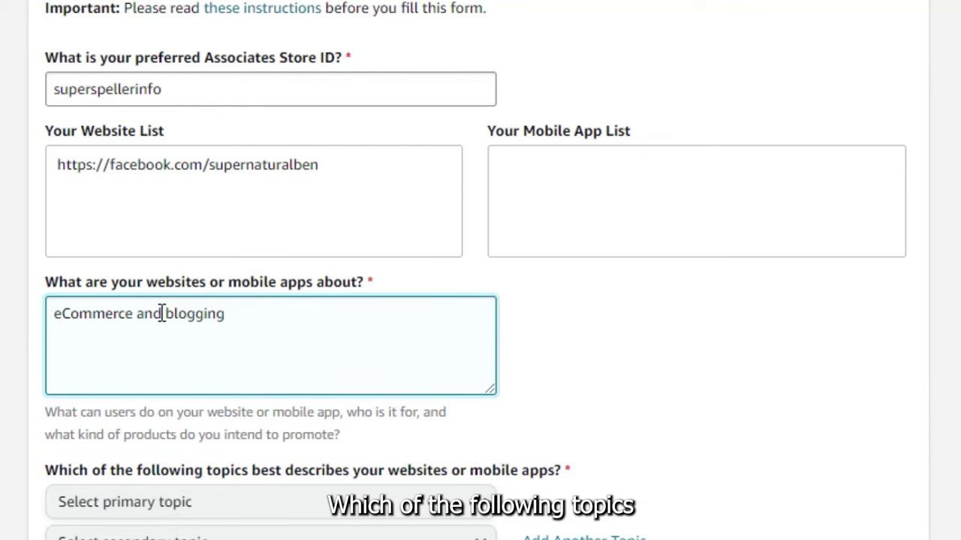
scroll(270, 274, "down", 3)
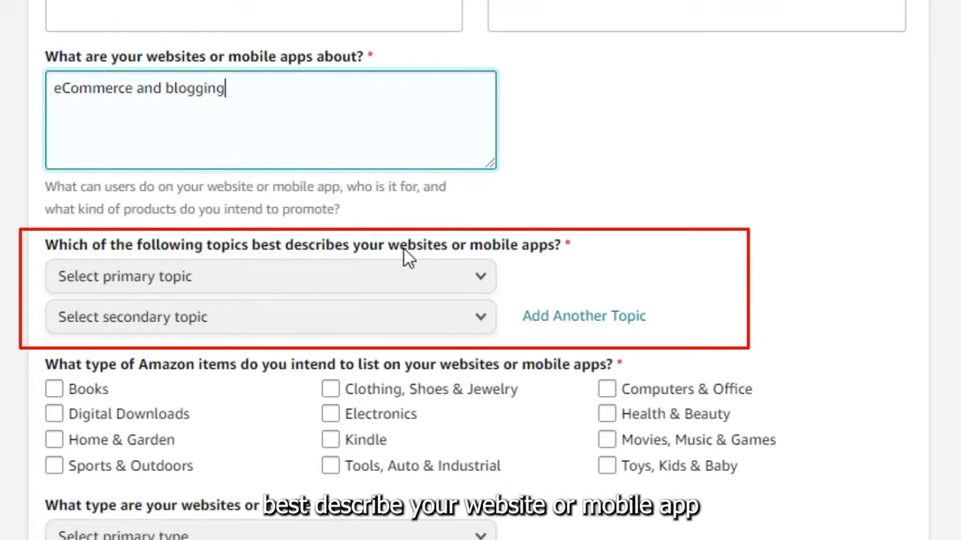
- Pick Education/ School /Reference/News as primary topic and Computers/Software/Technology as secondary topic
left_click(290, 291)
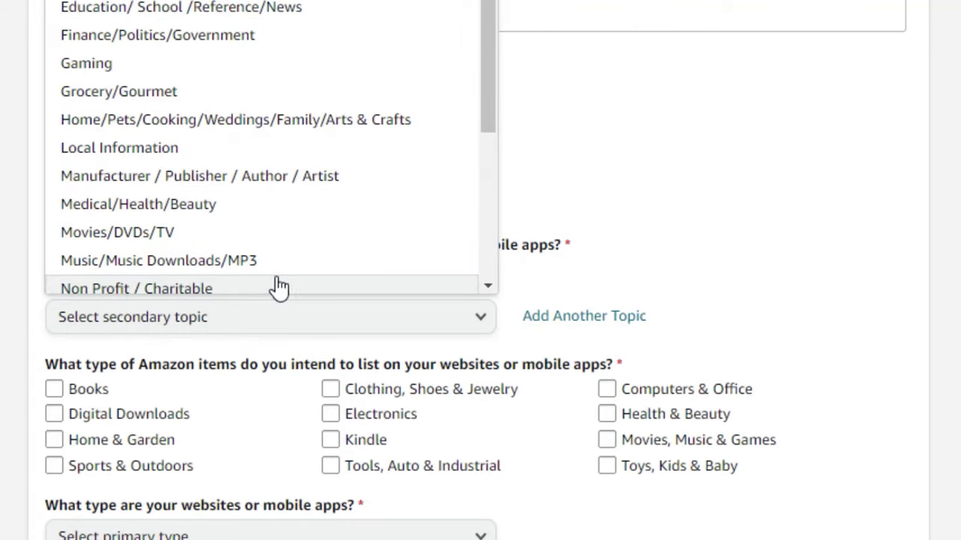
left_click(235, 7)
left_click(159, 317)
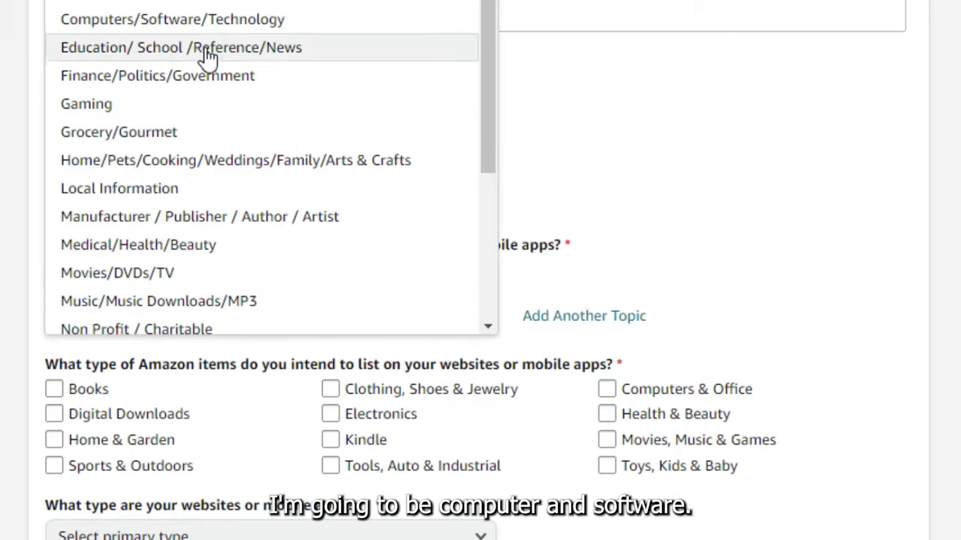
left_click(208, 22)
scroll(214, 285, "down", 1)
scroll(217, 300, "down", 2)
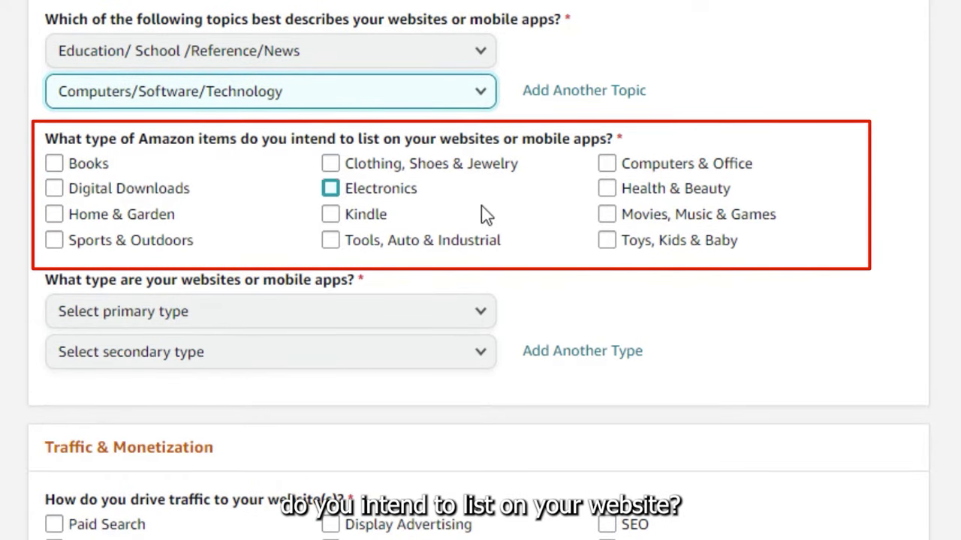
- Tick all twelve item categories, from Computers & Office and Health & Beauty to Books
left_click(606, 163)
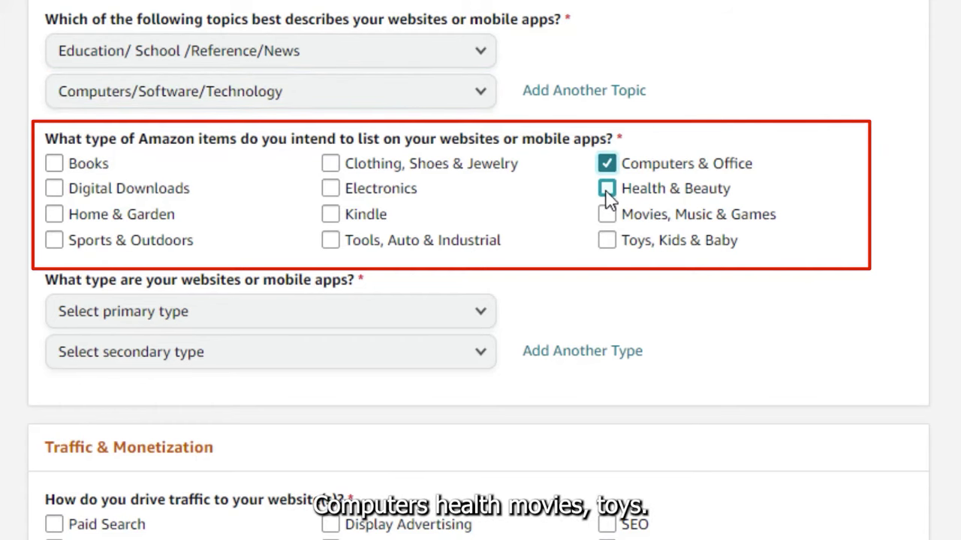
left_click(607, 190)
left_click(607, 216)
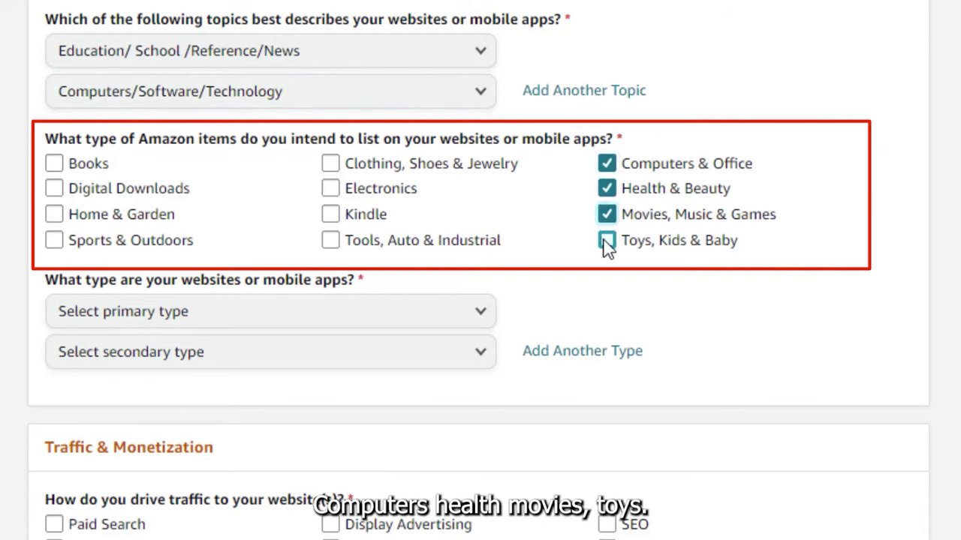
left_click(607, 241)
left_click(331, 246)
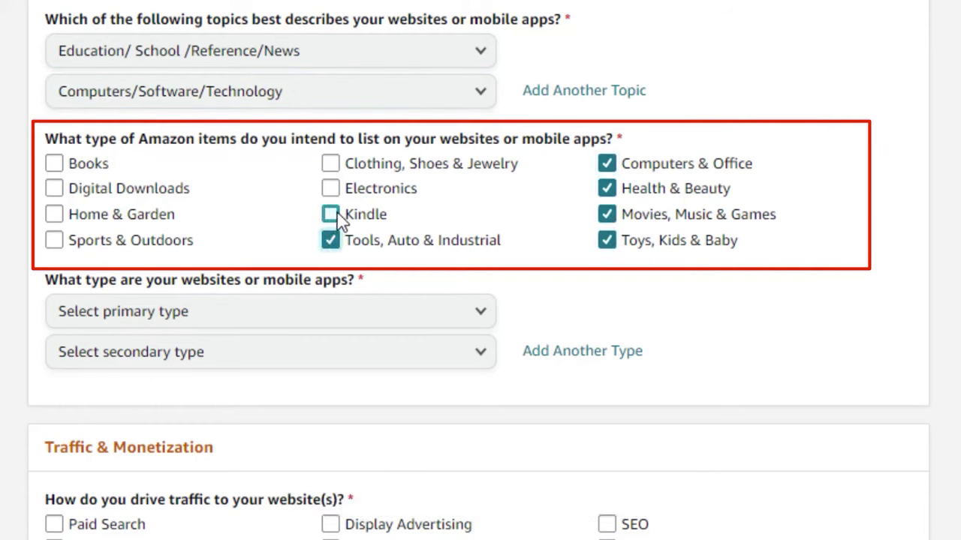
left_click(334, 216)
left_click(331, 191)
left_click(330, 164)
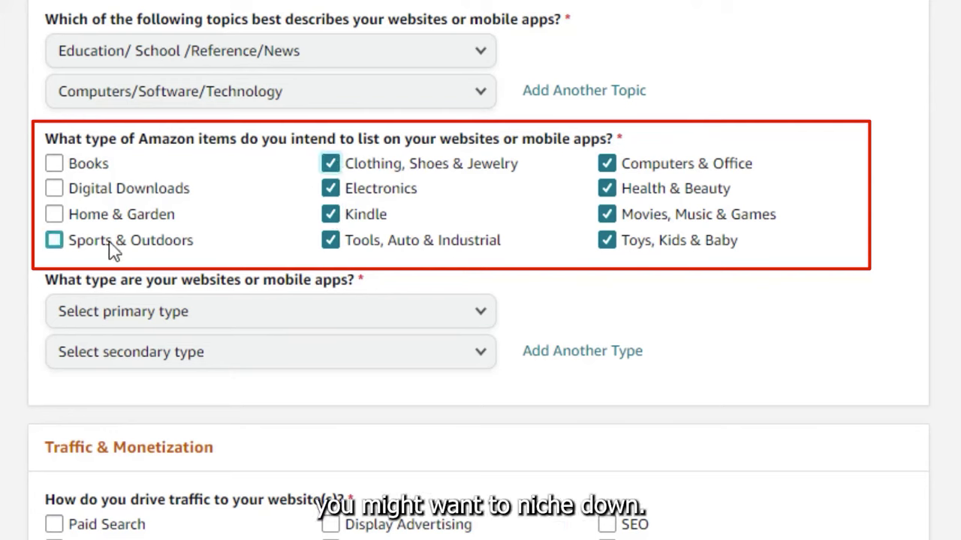
left_click(55, 241)
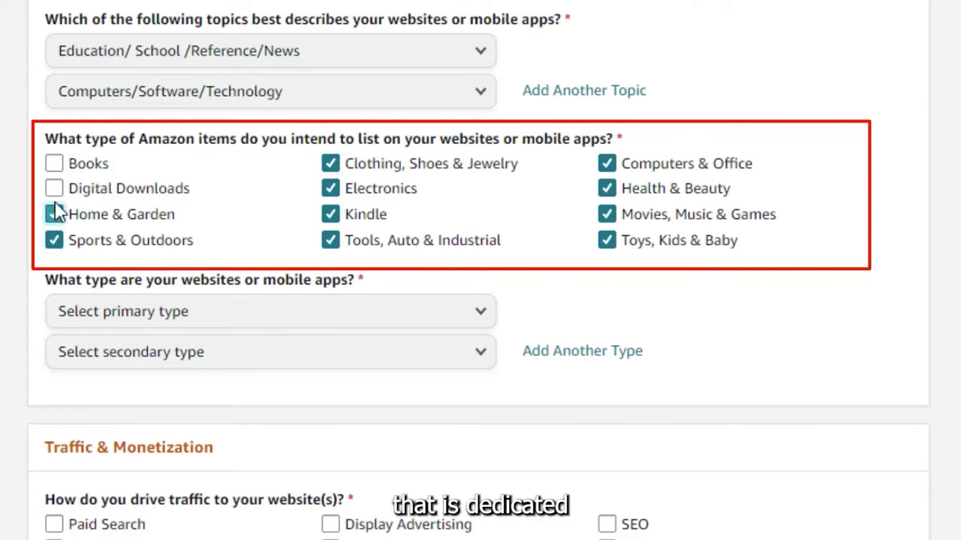
left_click(54, 215)
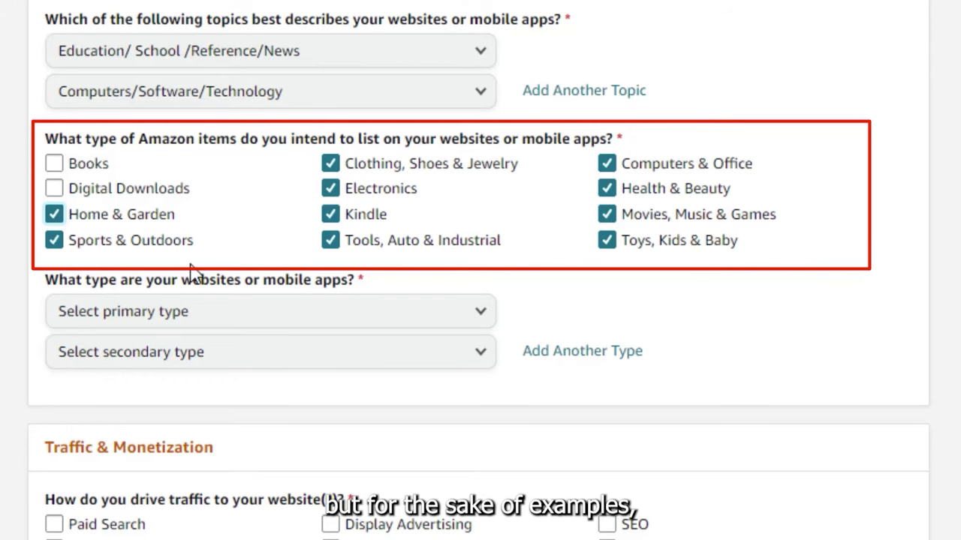
left_click(54, 188)
left_click(54, 164)
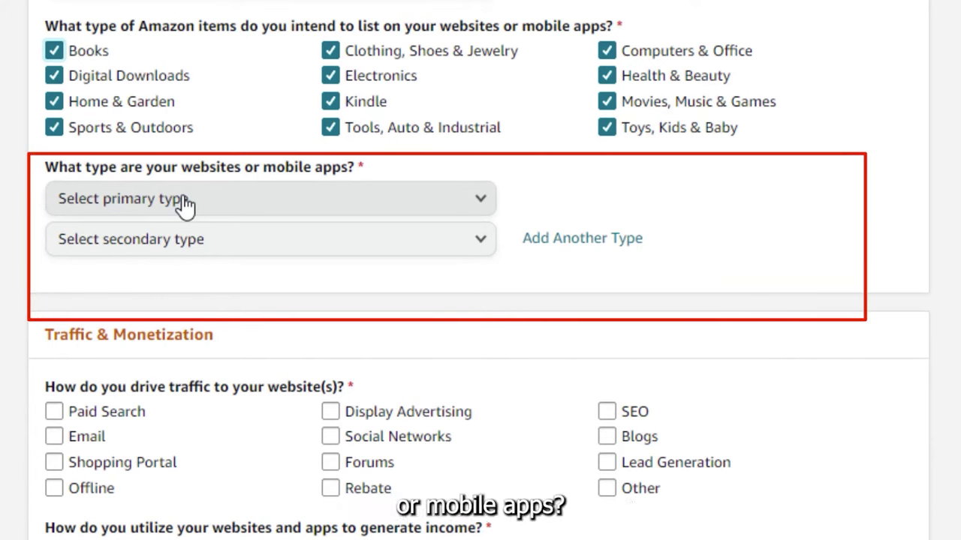
- Choose Content or Niche Website as the primary site type, leaving the secondary type unset
left_click(185, 206)
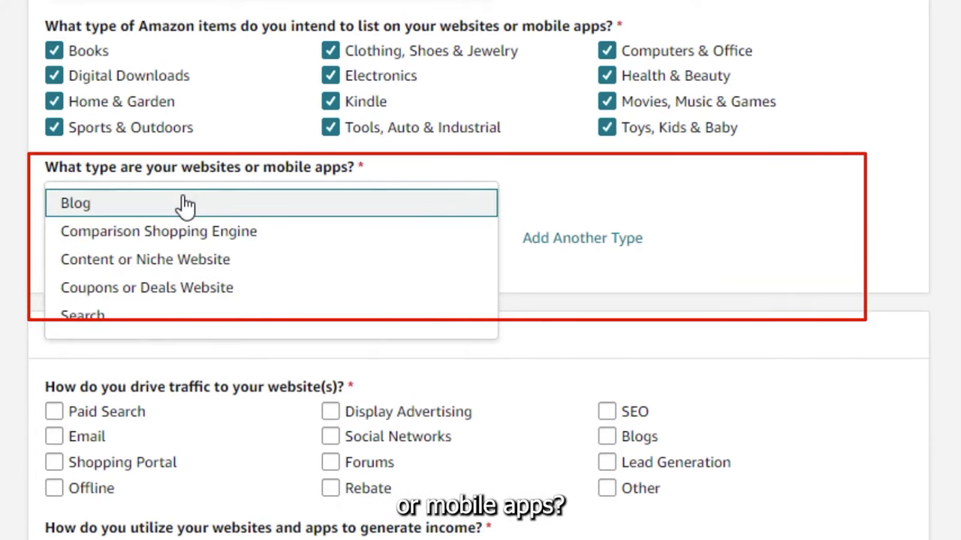
left_click(257, 260)
left_click(238, 241)
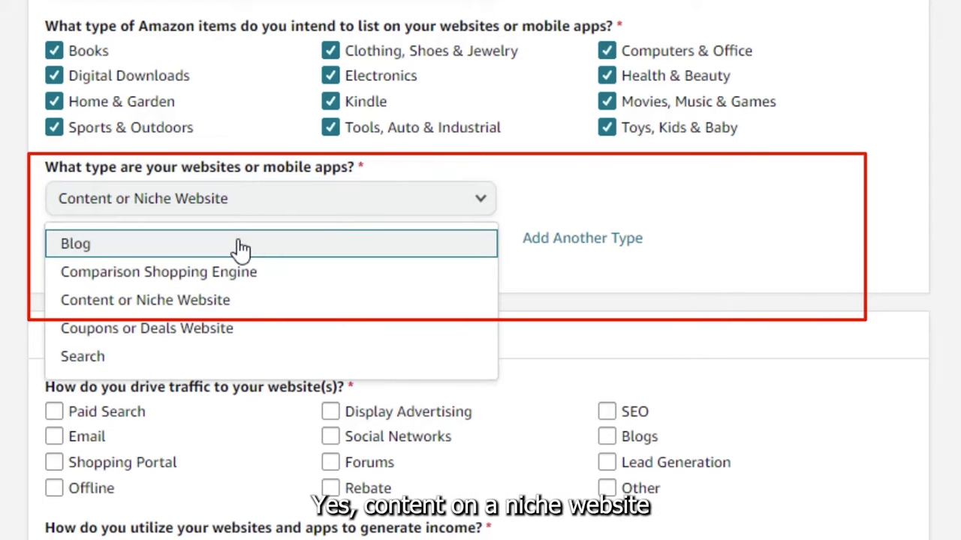
left_click(218, 300)
scroll(225, 188, "down", 3)
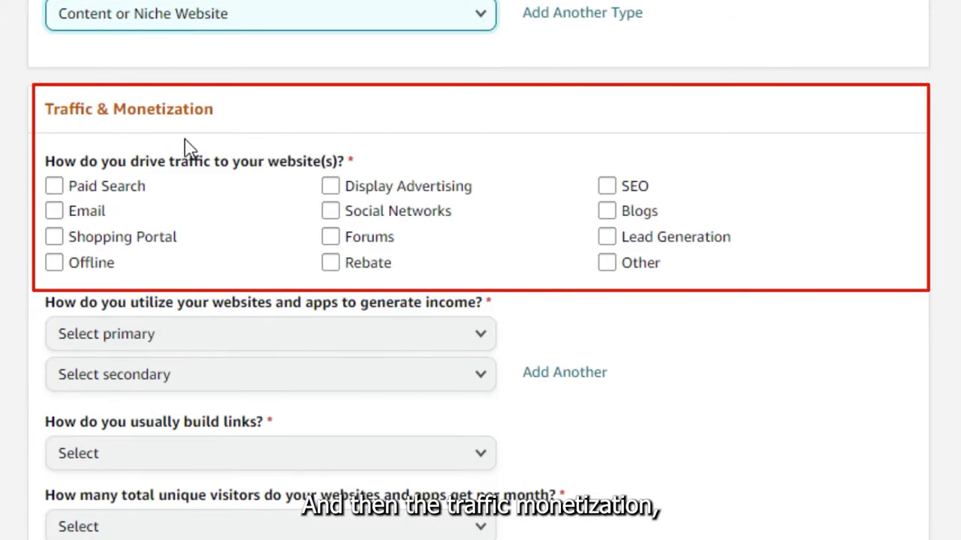
- Tick Email, Social Networks, Blogs, SEO, Lead Generation, Forums, Shopping Portal and Offline as traffic sources
left_click(55, 212)
left_click(330, 211)
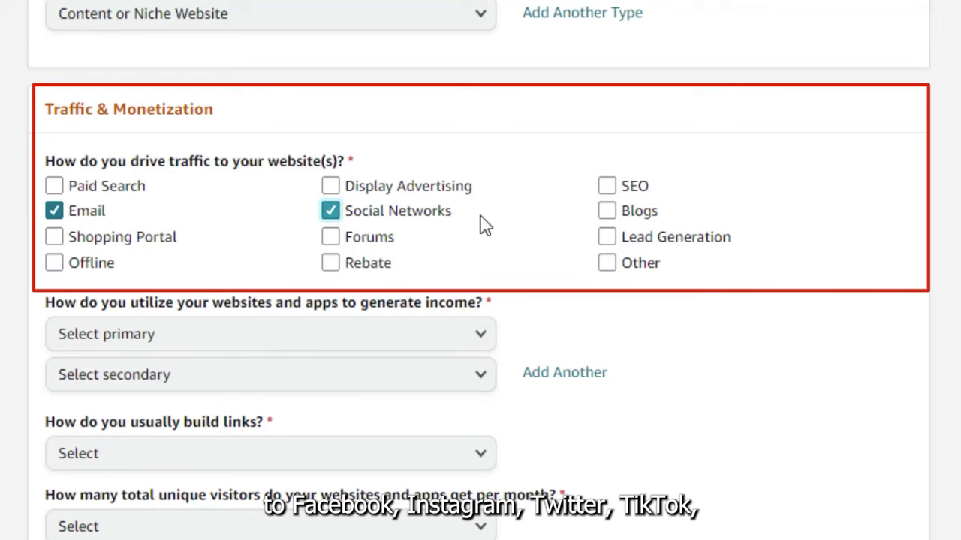
left_click(607, 212)
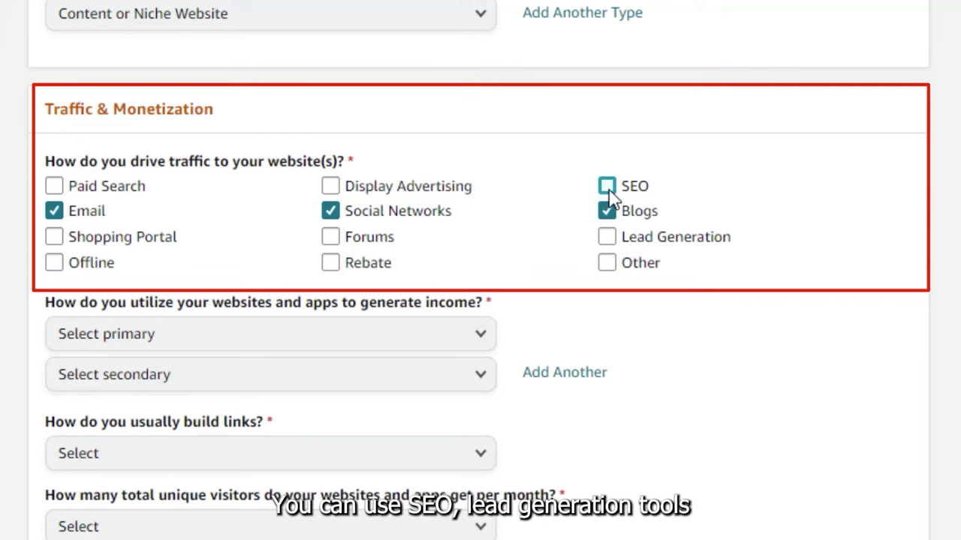
left_click(607, 186)
left_click(607, 237)
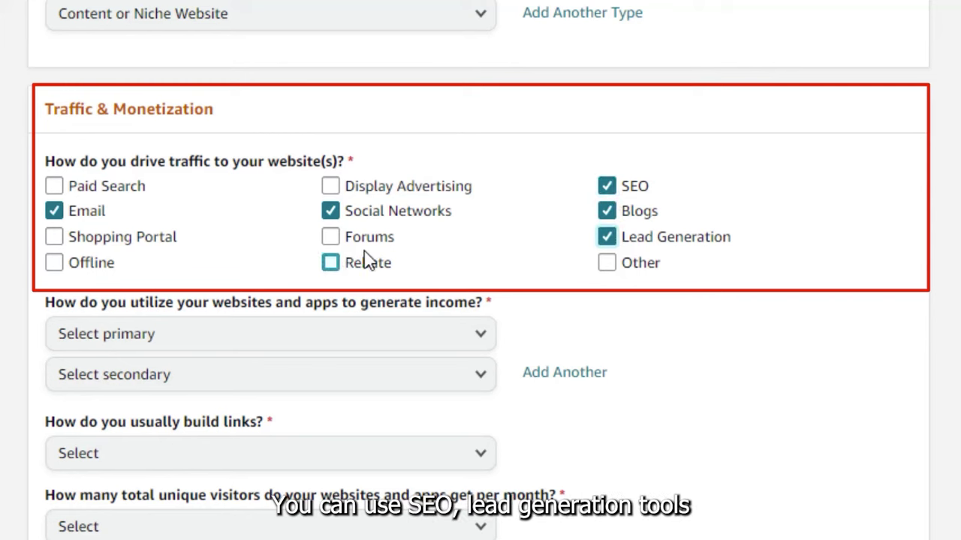
left_click(335, 243)
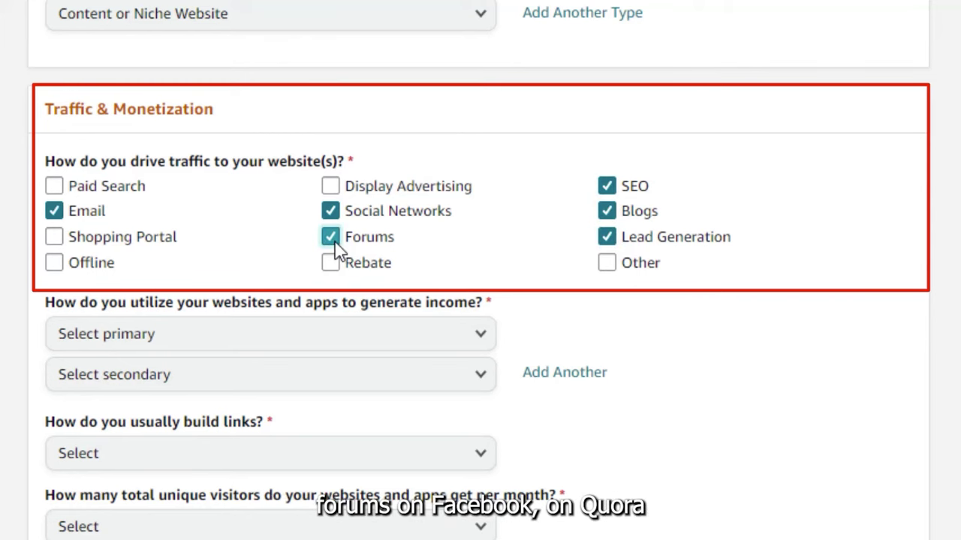
left_click(57, 238)
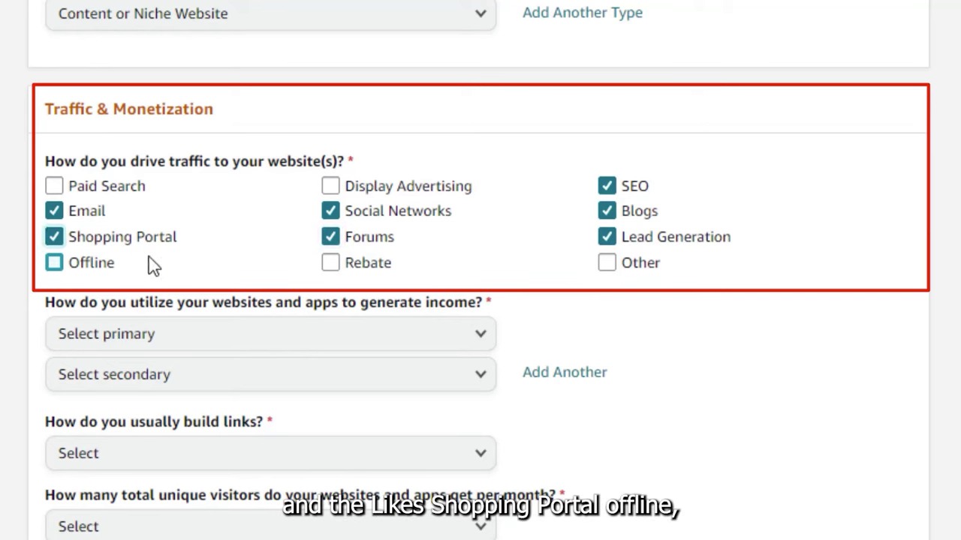
left_click(54, 262)
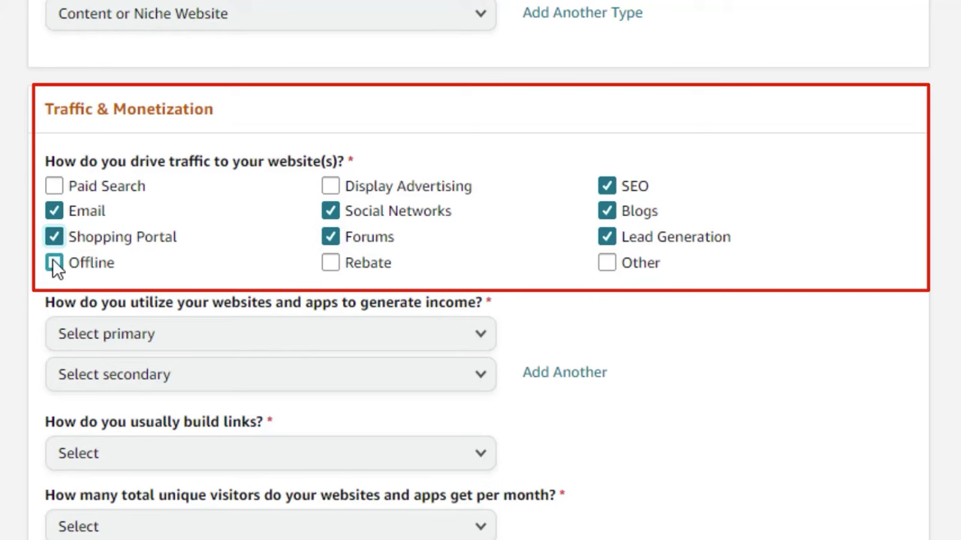
- Set primary income to Display Advertising and secondary income to E-commerce/Online Retail
left_click(321, 349)
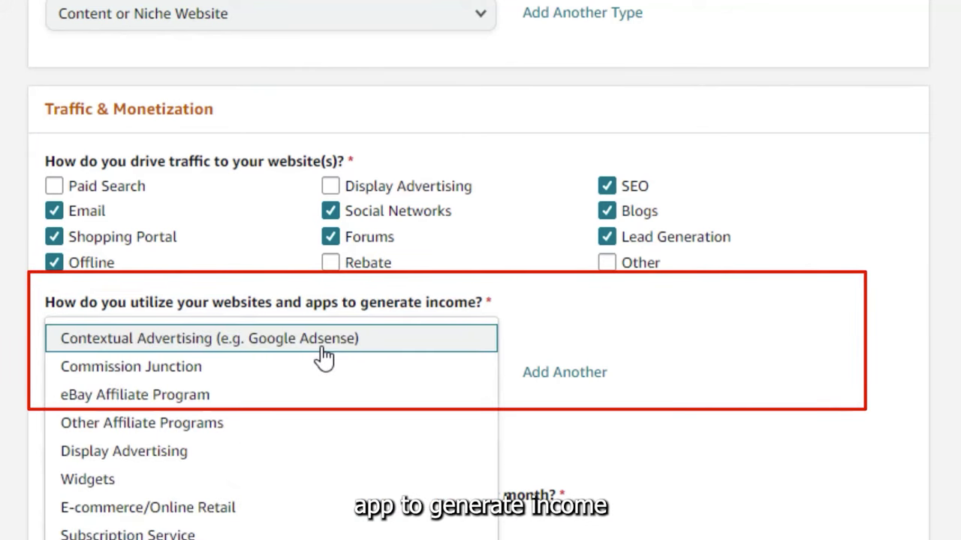
left_click(252, 460)
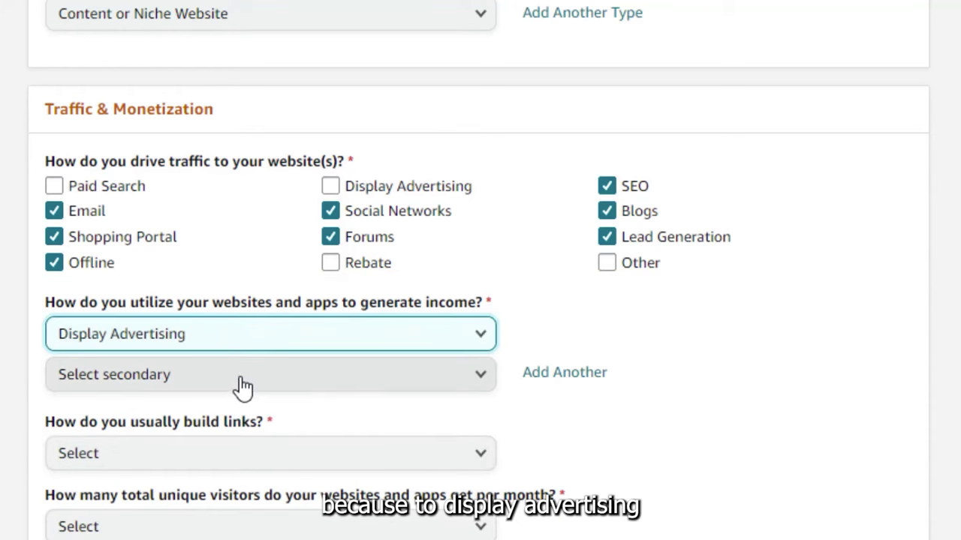
left_click(278, 380)
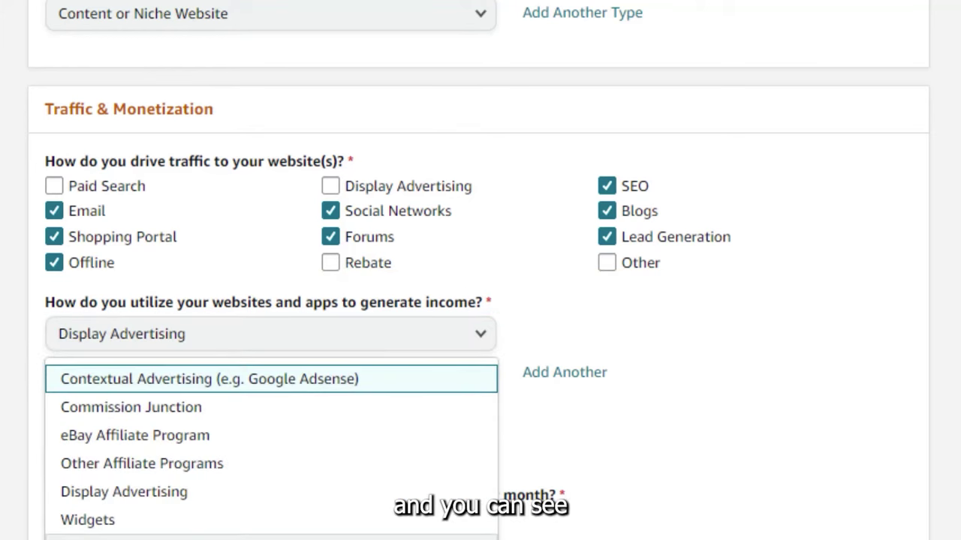
left_click(248, 536)
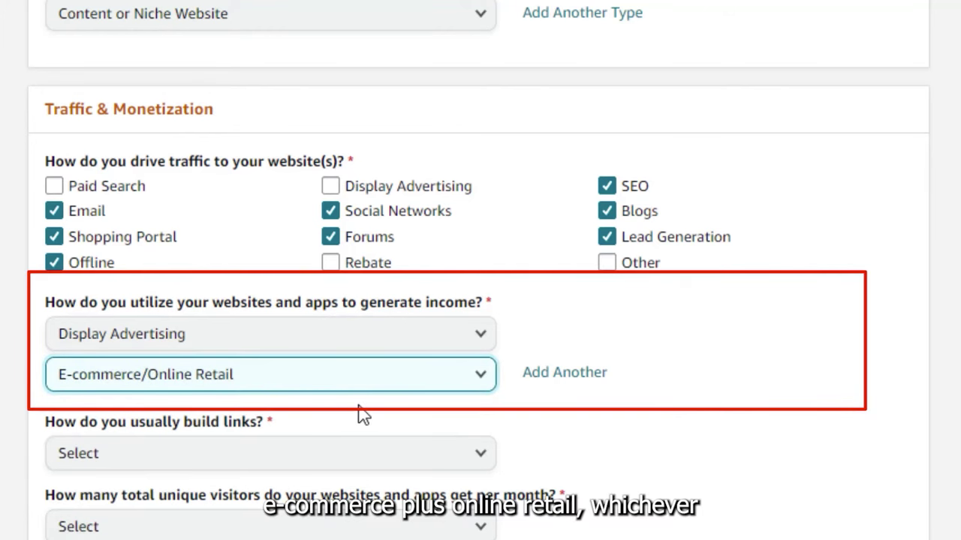
scroll(360, 413, "down", 2)
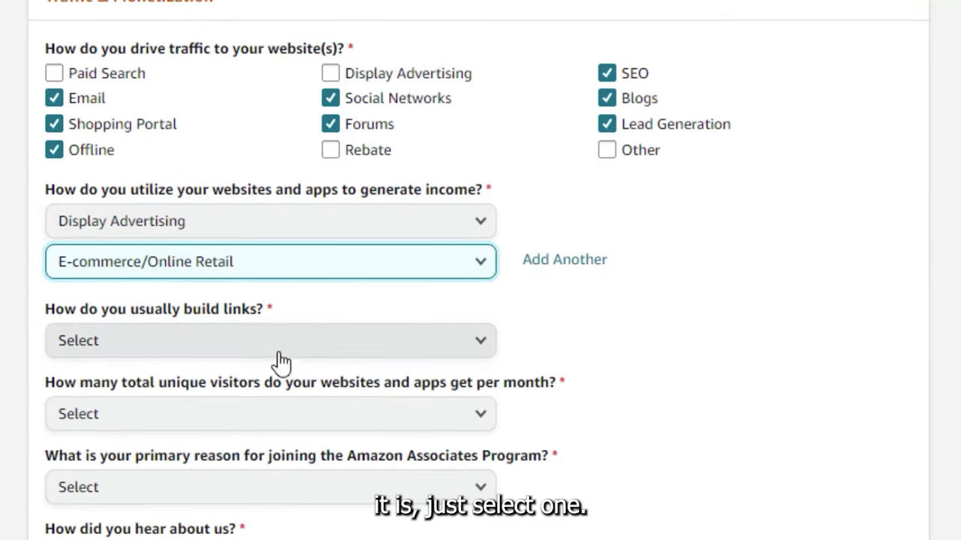
- Answer Content Management System for link building and From 5,001 to 50,000 monthly visitors
left_click(252, 341)
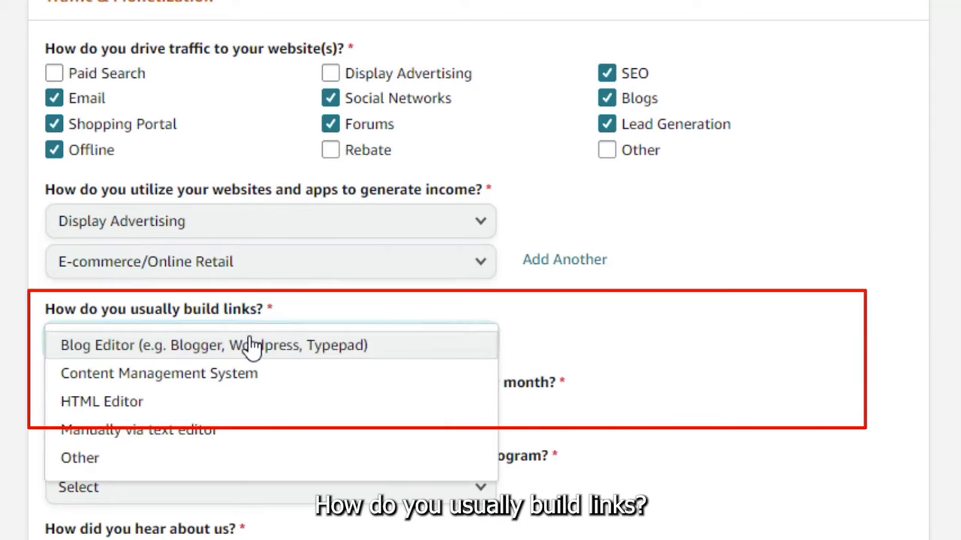
left_click(242, 379)
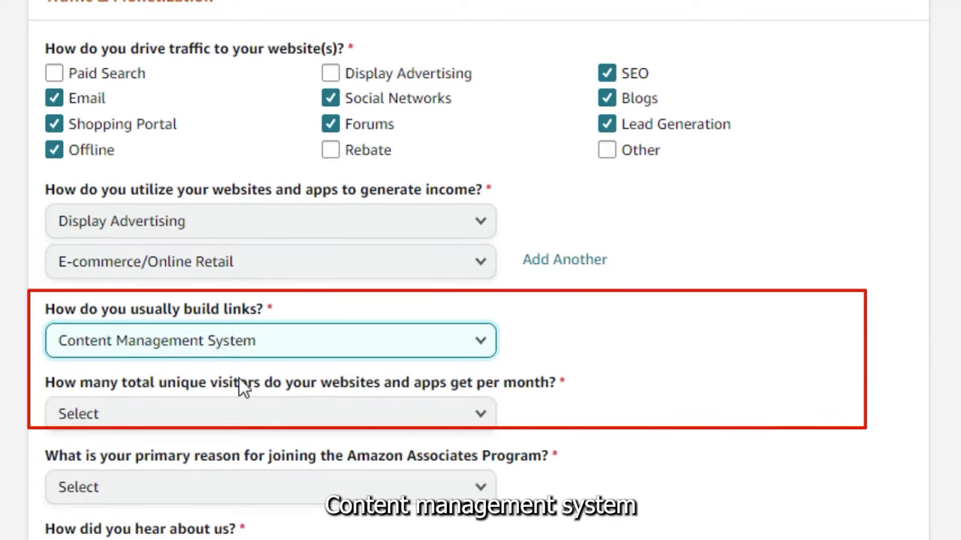
left_click(265, 351)
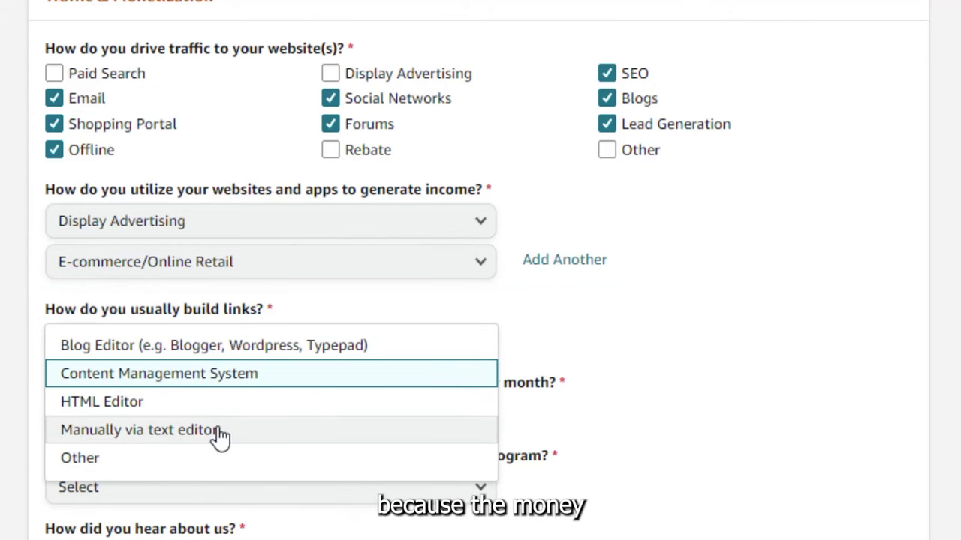
left_click(353, 323)
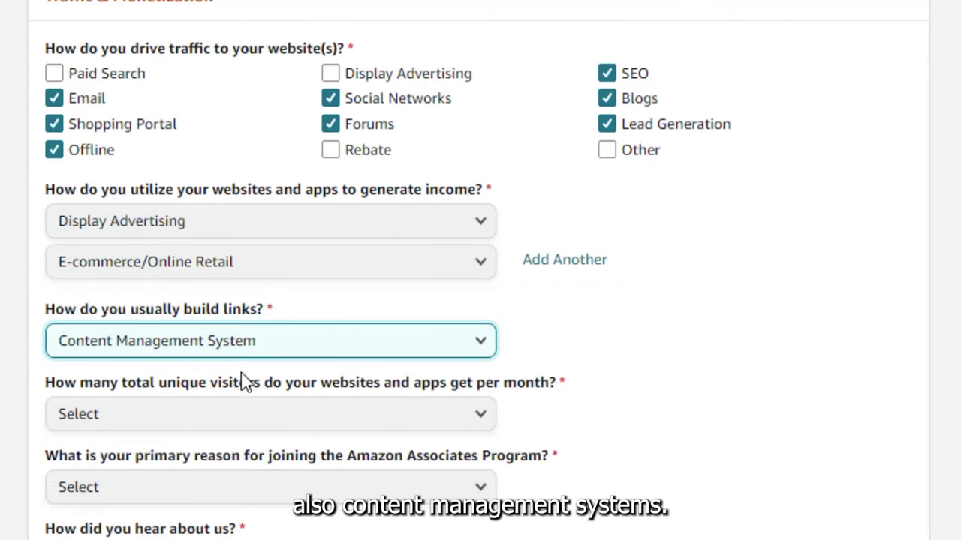
left_click(225, 420)
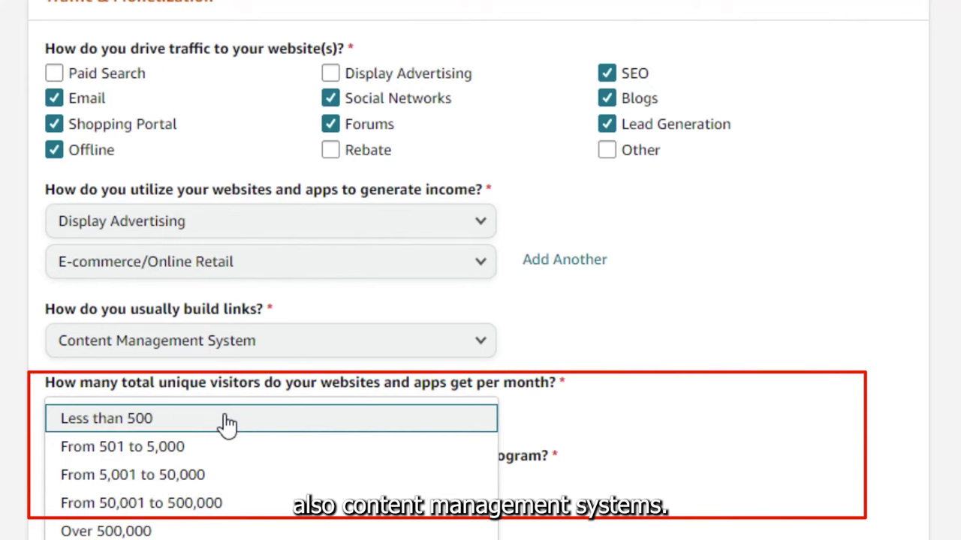
left_click(232, 475)
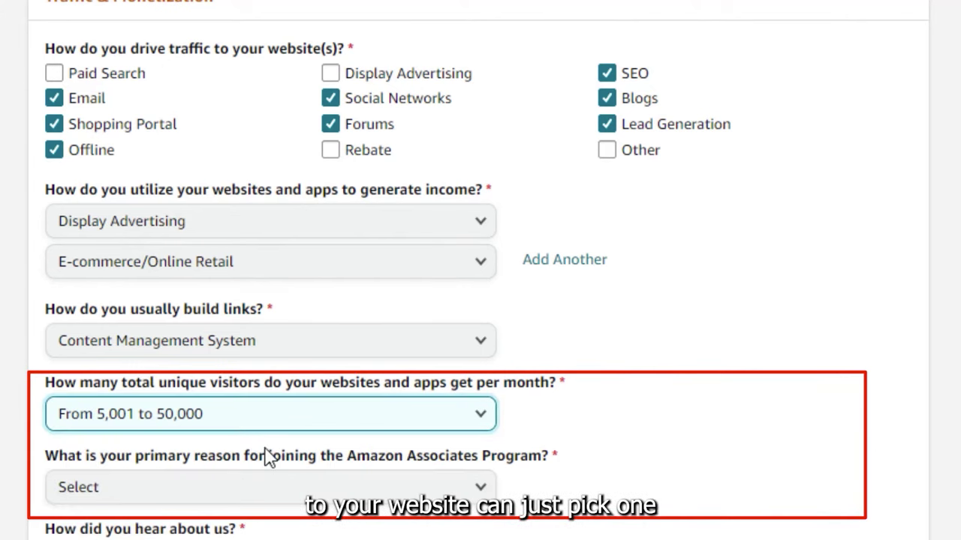
- Choose To monetize my site as the reason and Word of Mouth as the referral source
left_click(248, 501)
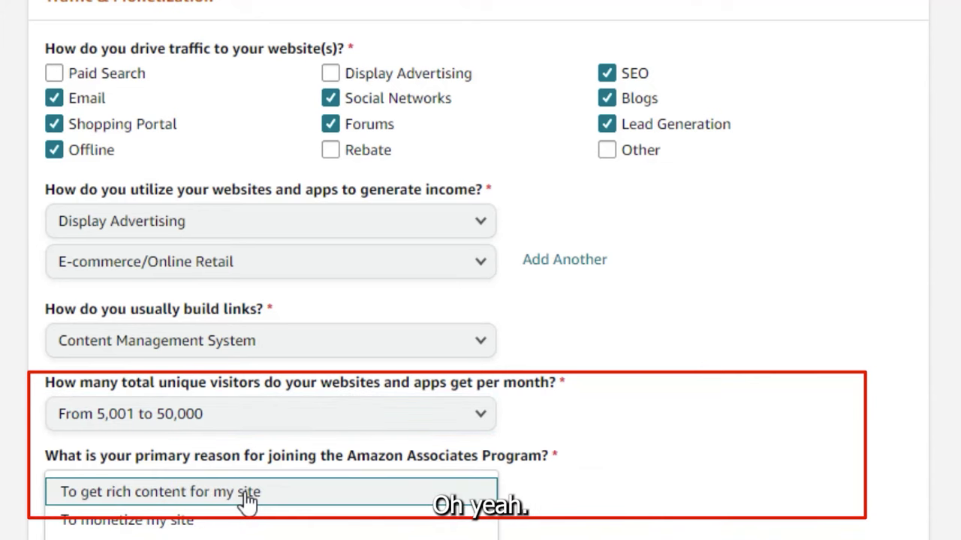
left_click(231, 518)
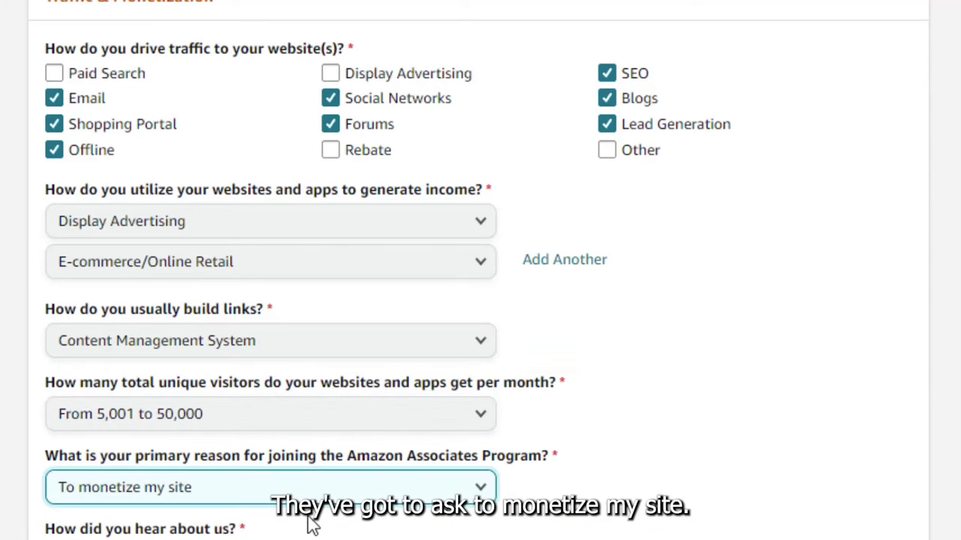
scroll(271, 525, "down", 3)
left_click(233, 343)
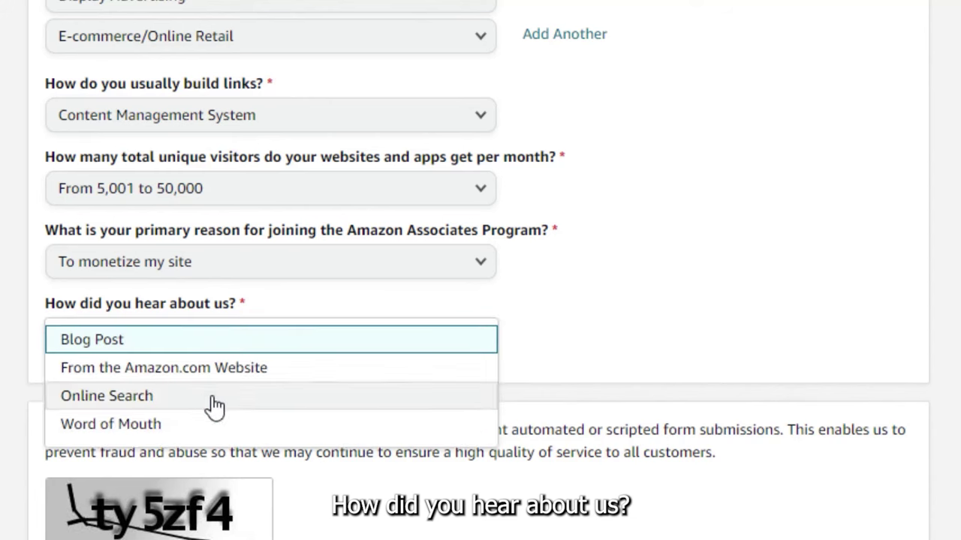
left_click(204, 428)
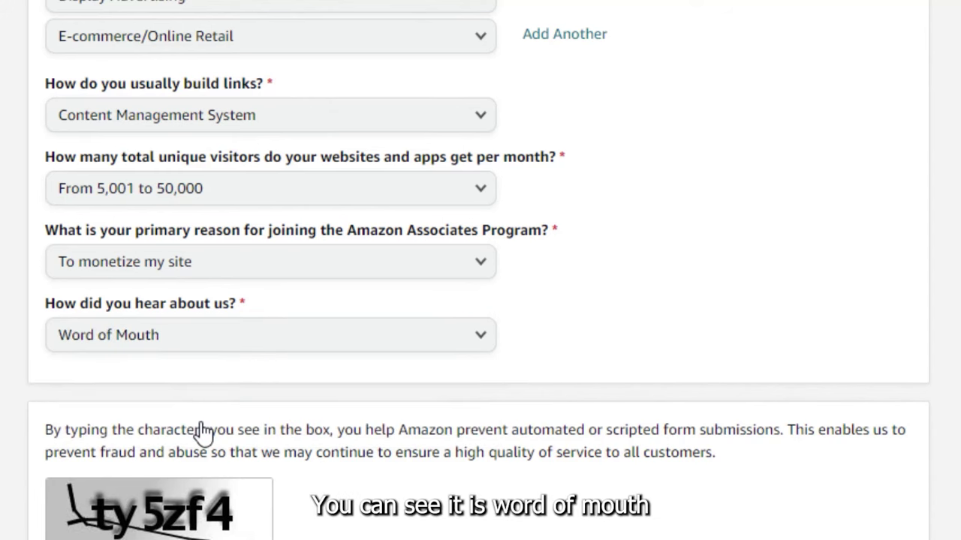
scroll(195, 510, "down", 3)
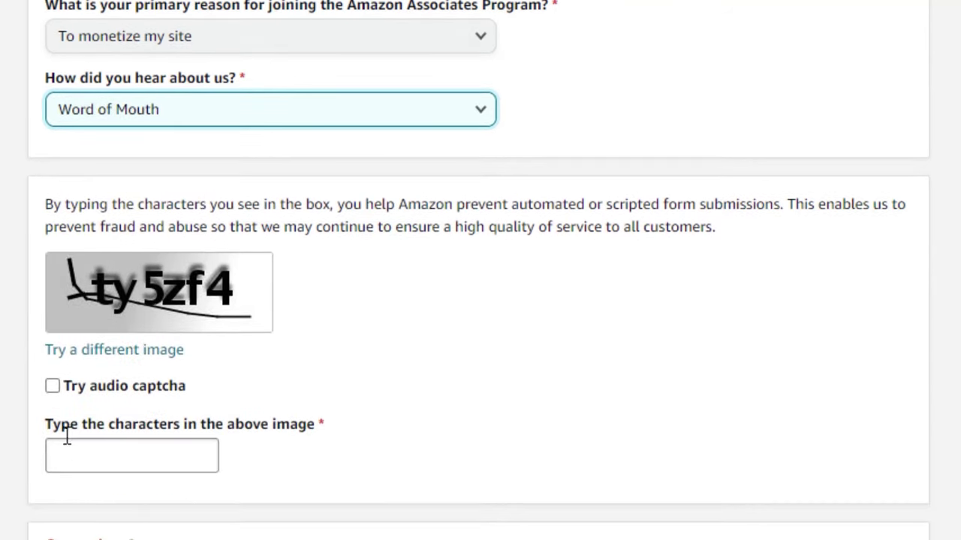
- Enter the captcha characters, accept the Operating Agreement and click Finish to submit
left_click(109, 458)
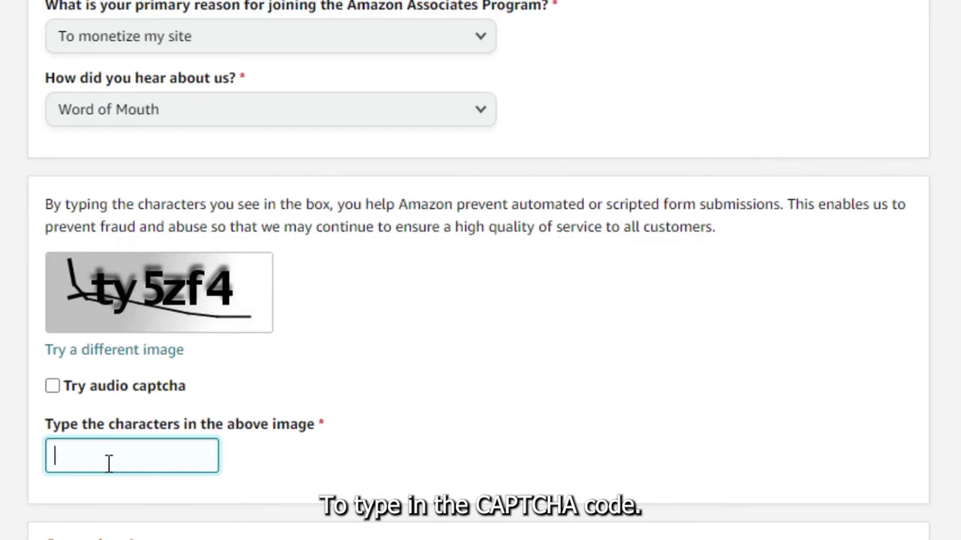
type("ty5zf4")
scroll(258, 493, "down", 3)
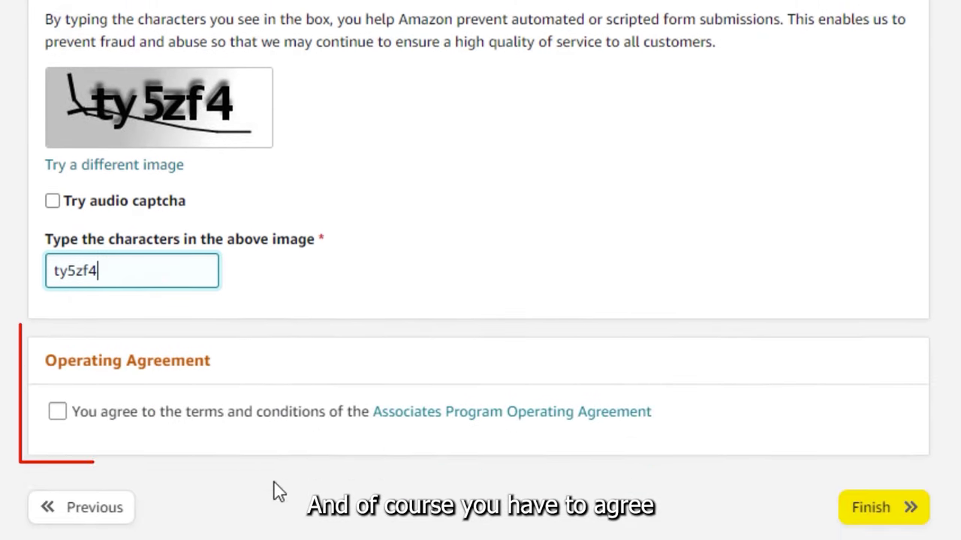
left_click(57, 405)
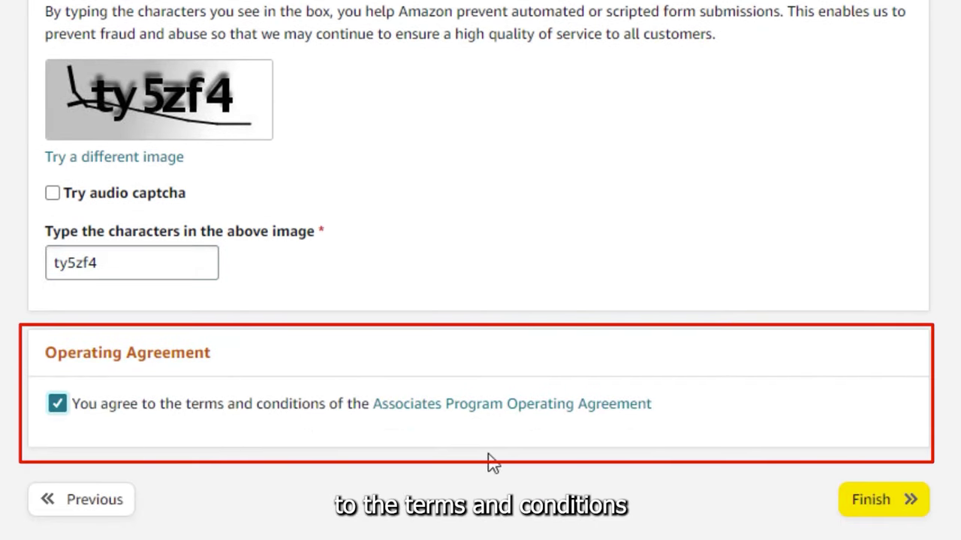
left_click(892, 513)
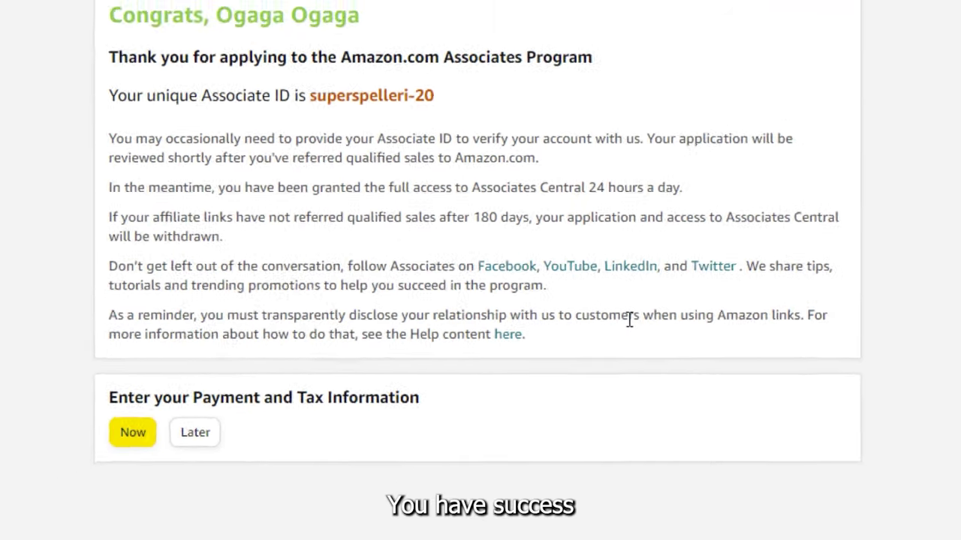